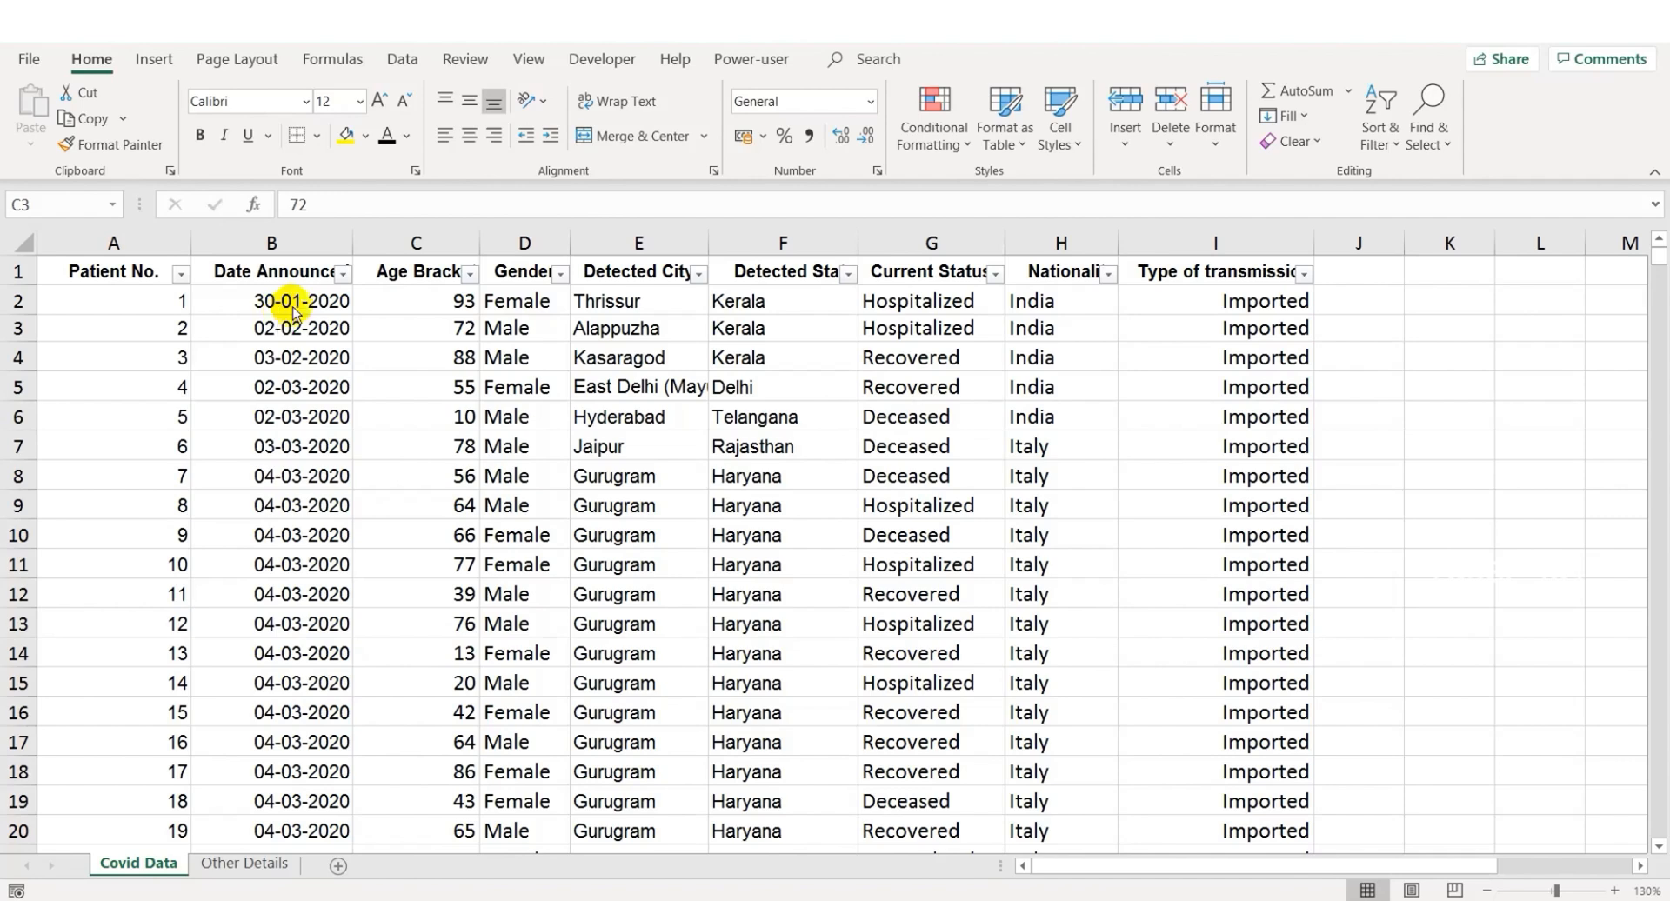
- Filter the Date Announced column to January and February 2020 by excluding March and April
click(343, 274)
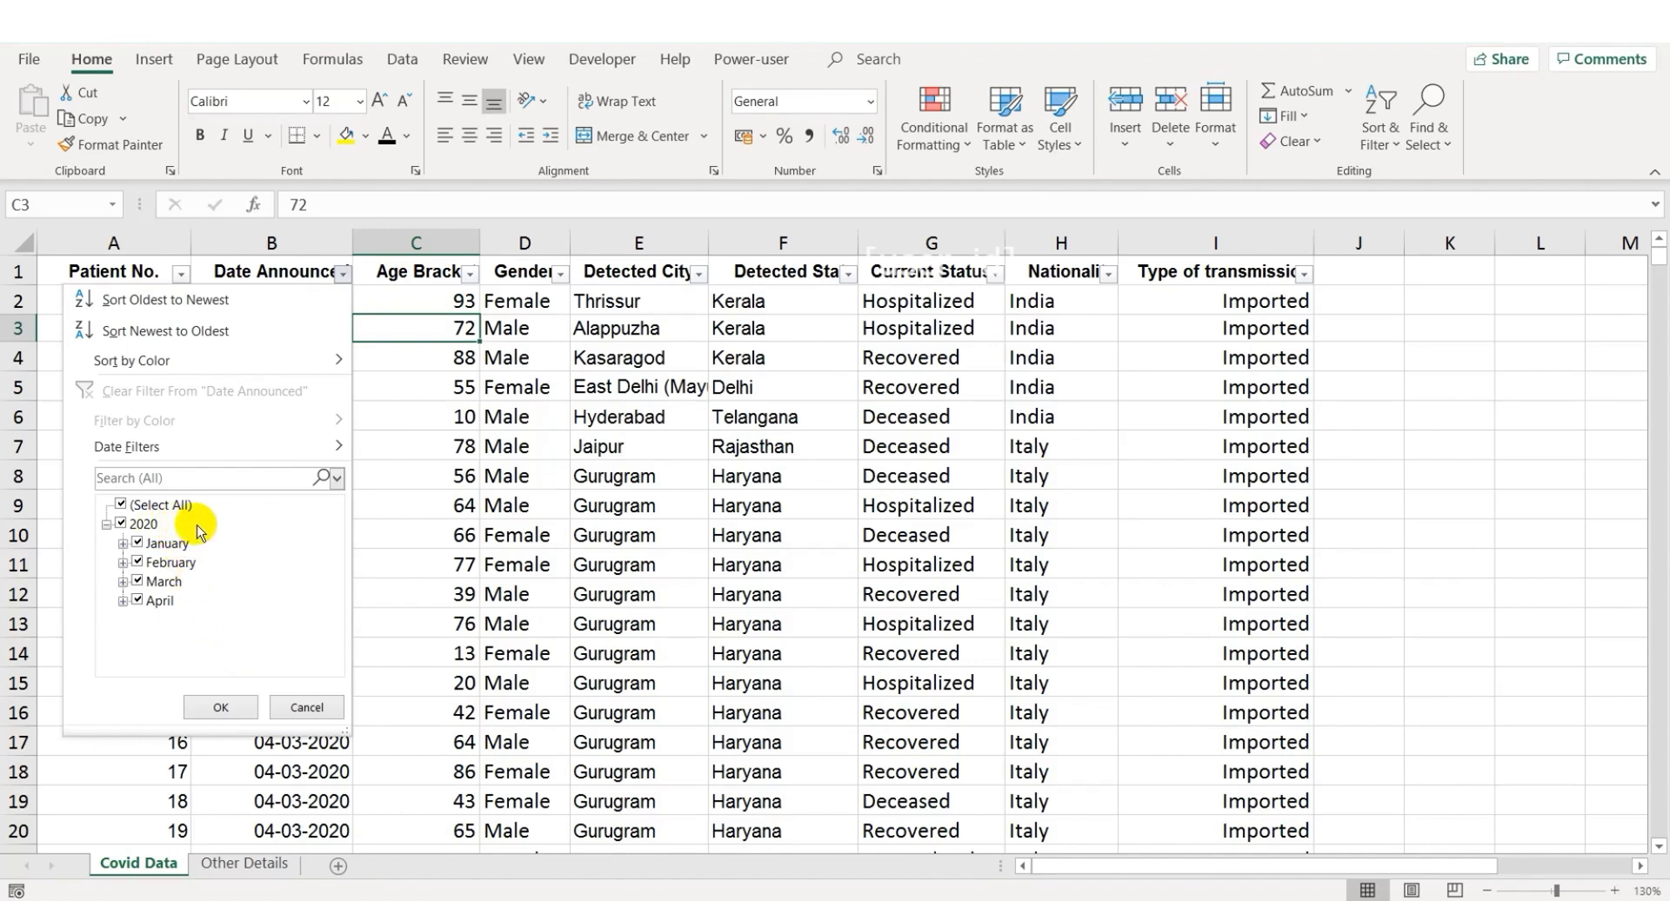
click(123, 544)
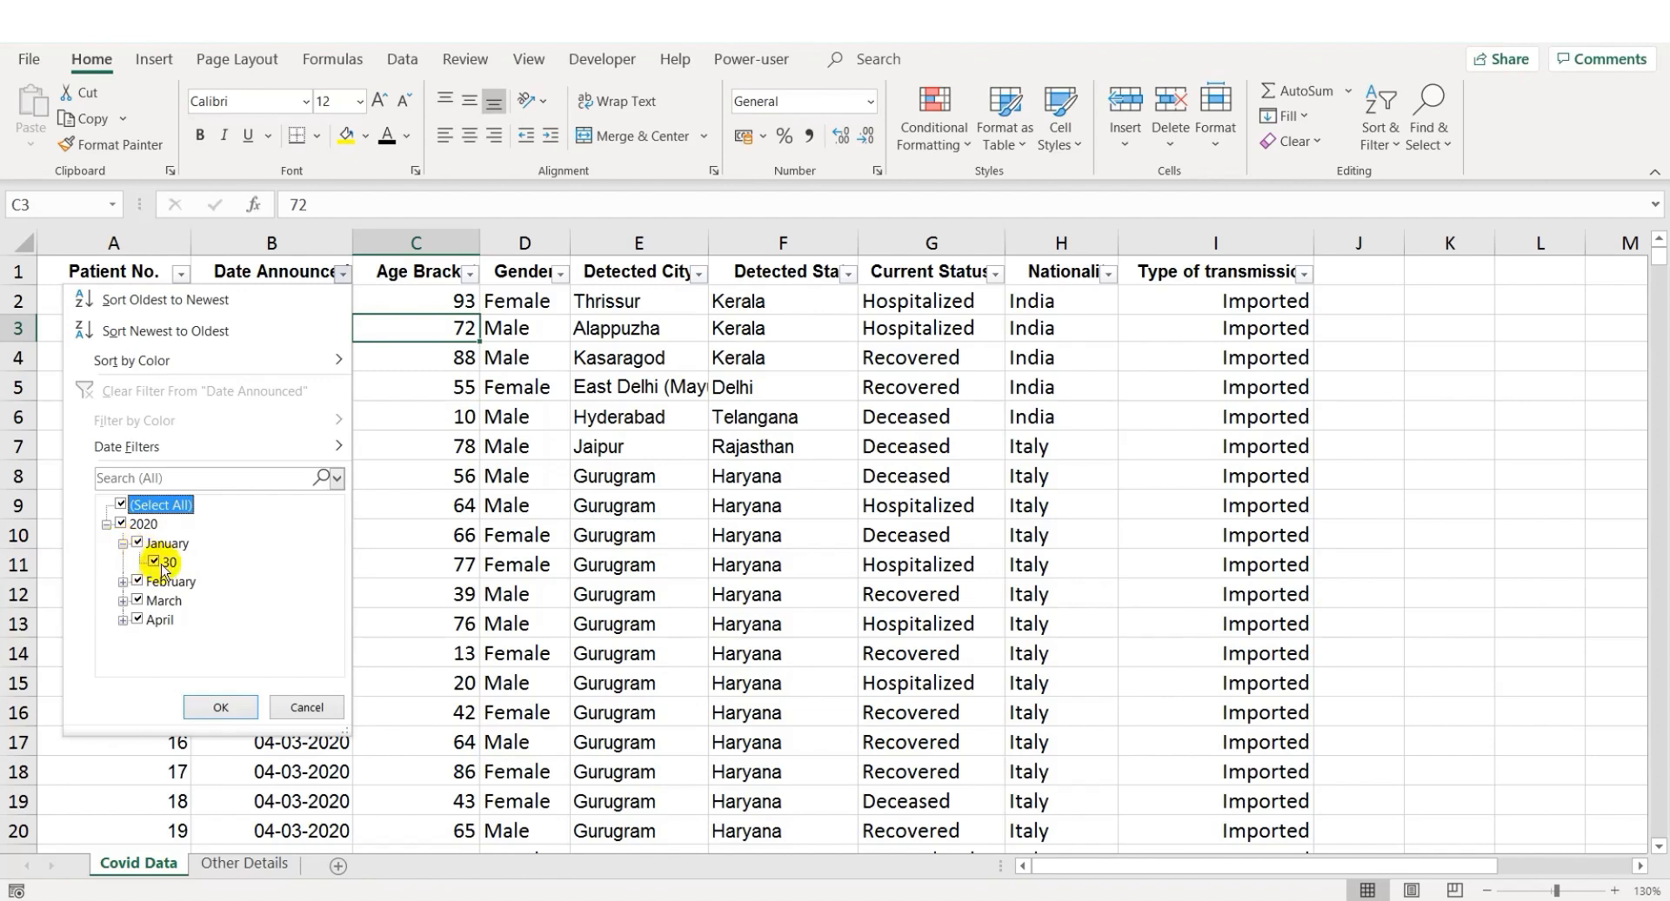
click(123, 582)
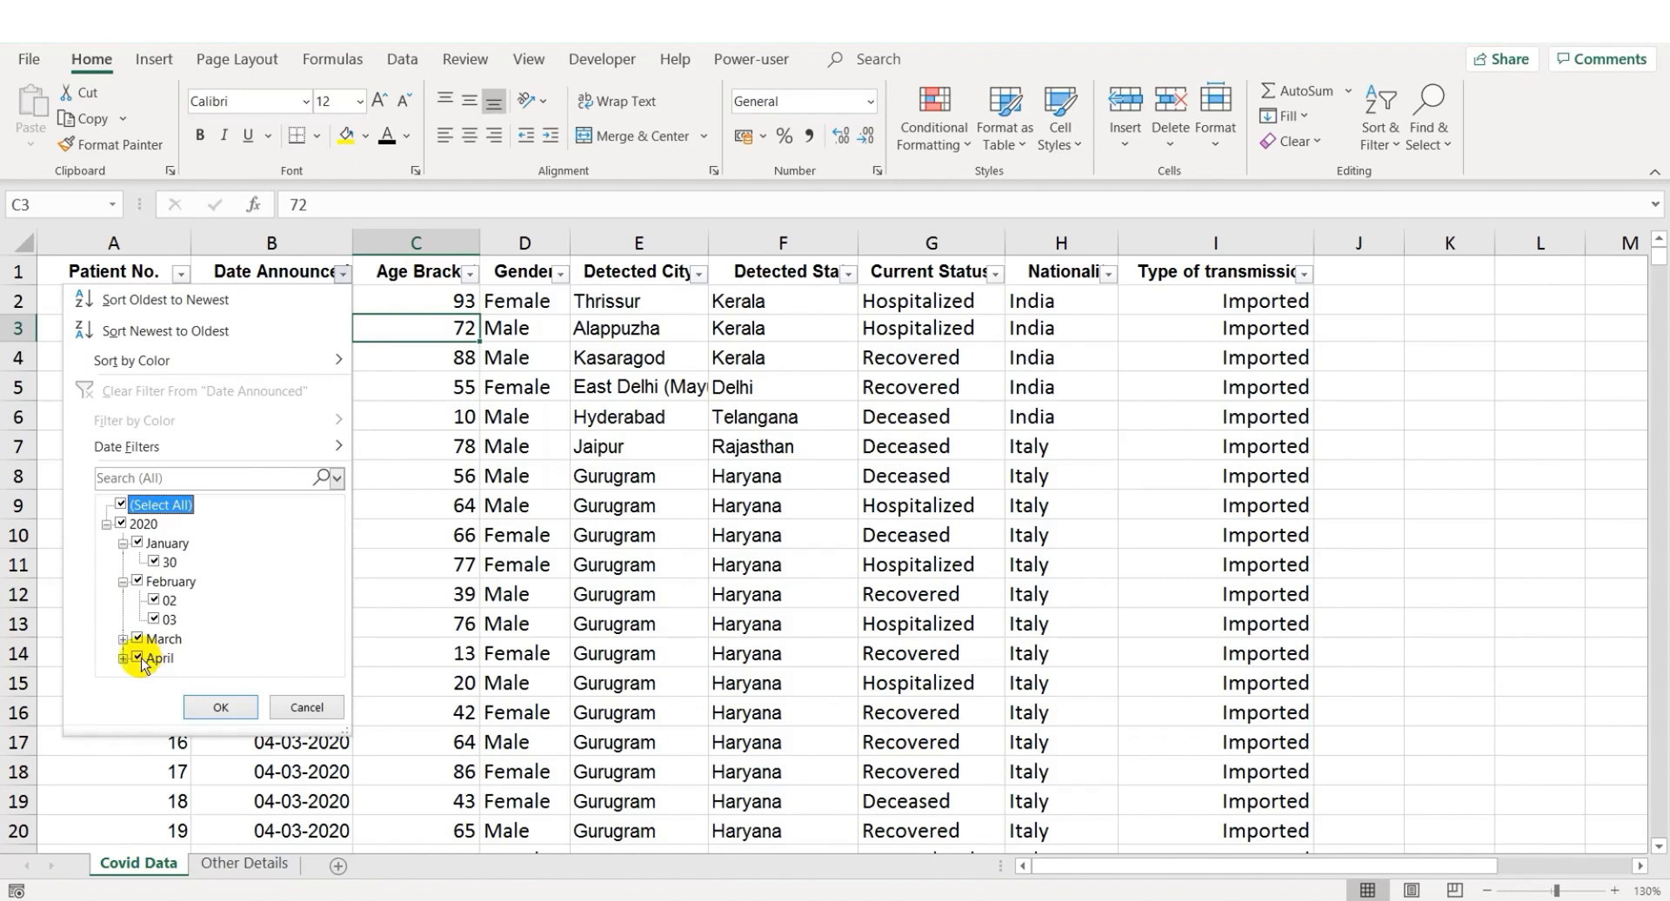
click(144, 659)
click(139, 640)
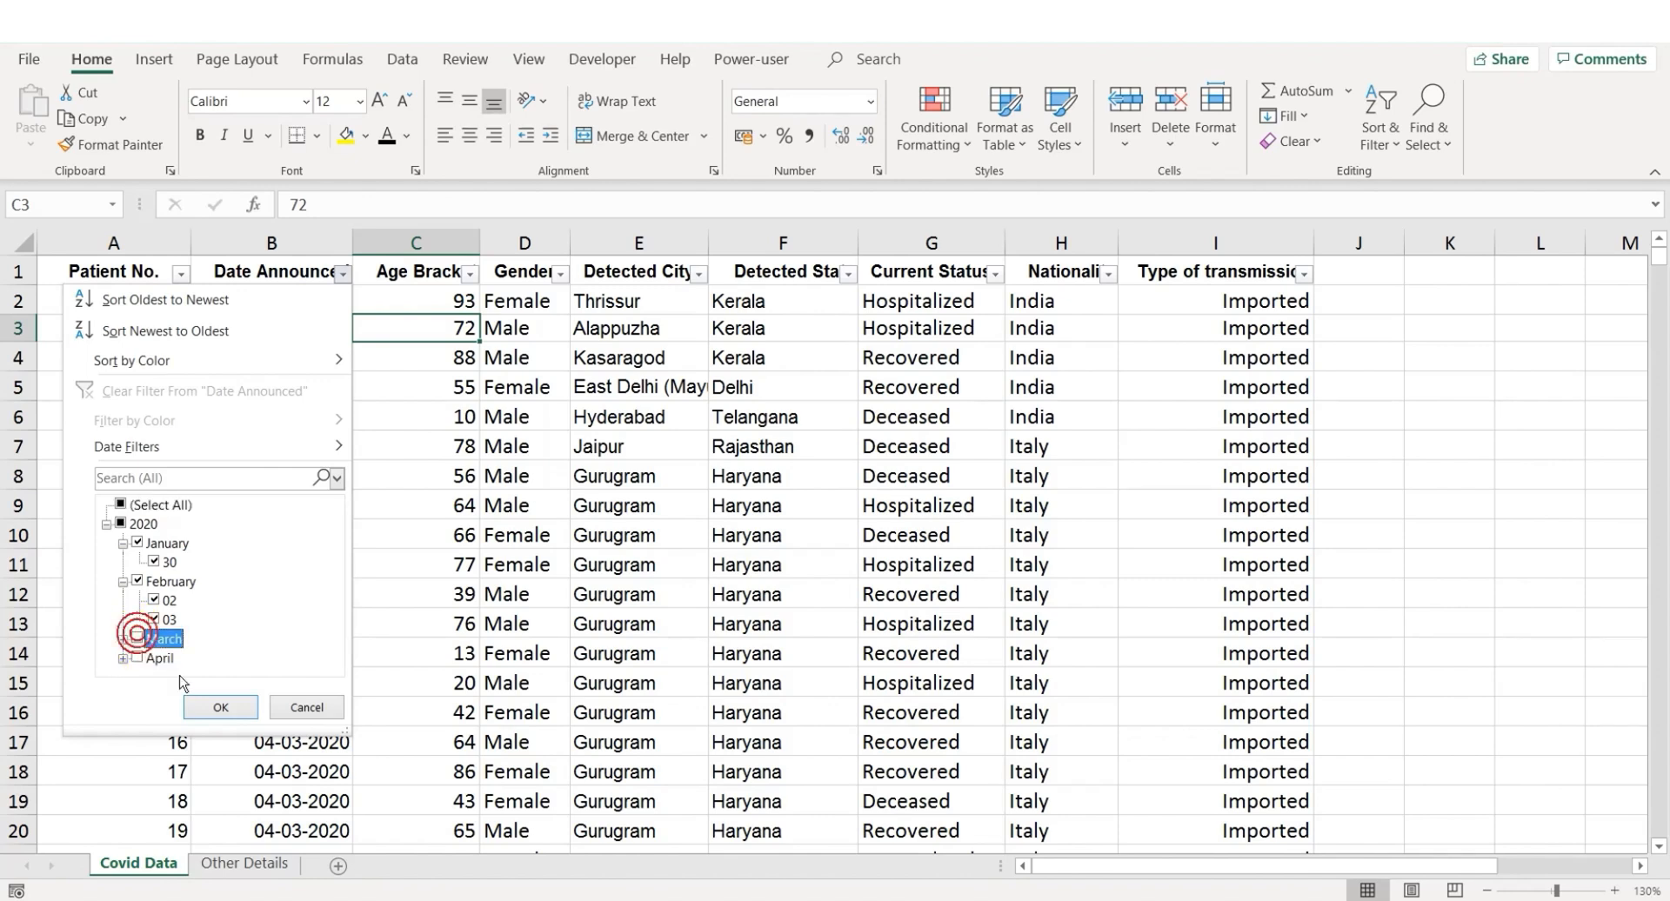
click(219, 706)
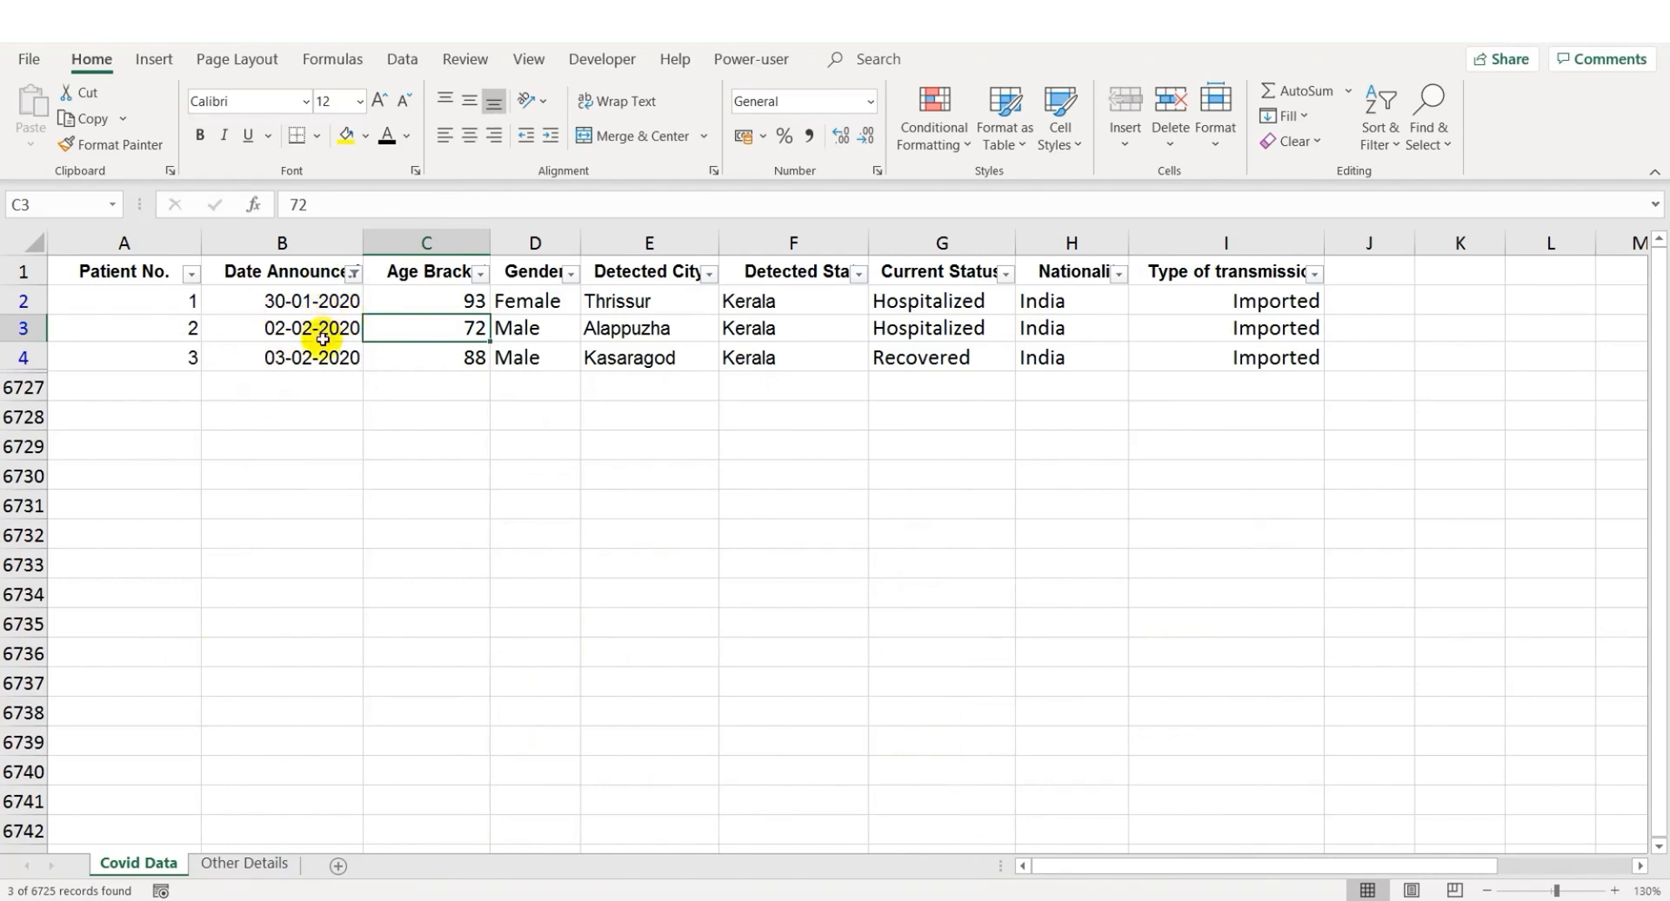
- Clear the January and February filter from the Date Announced column
click(353, 274)
click(352, 275)
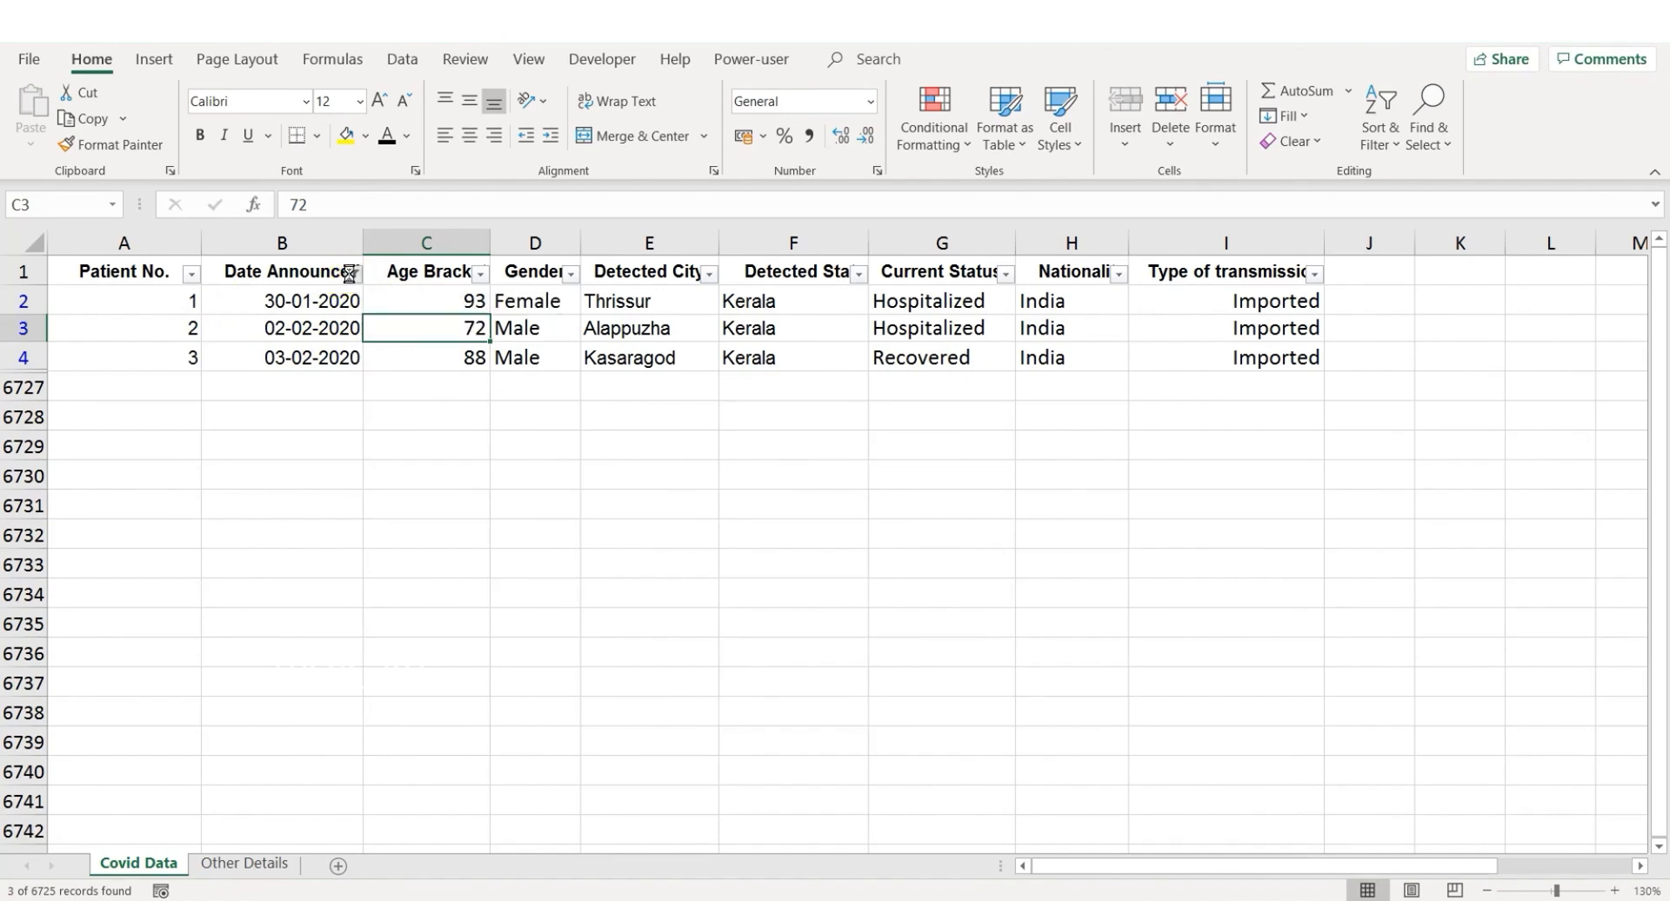
click(352, 275)
click(225, 387)
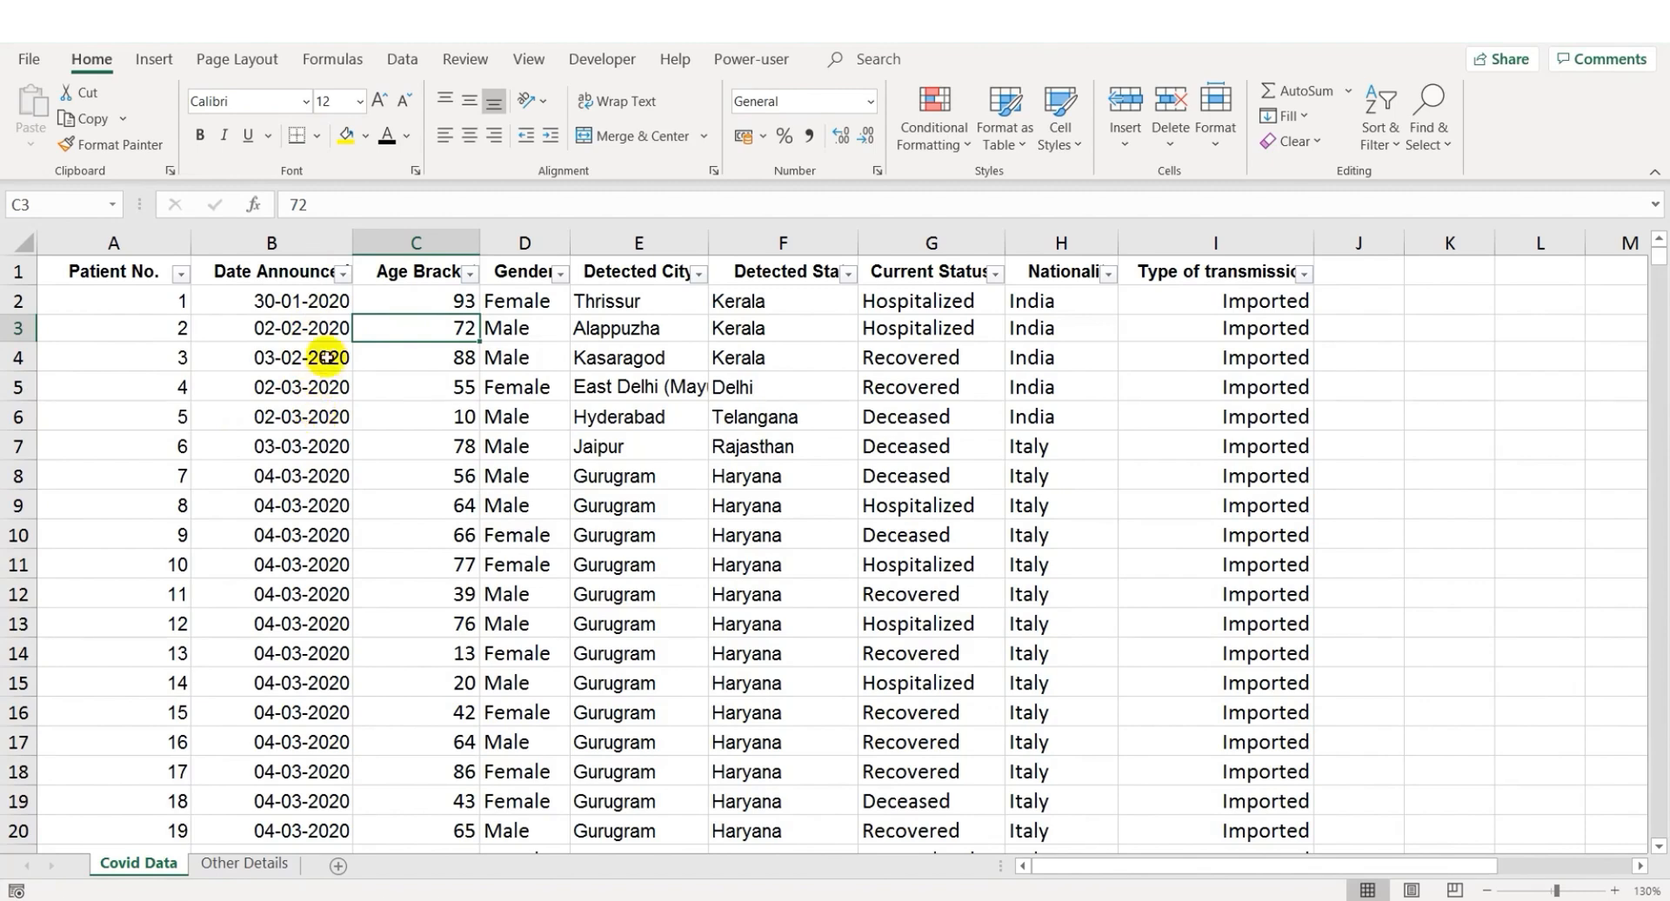
- Apply an Equals date filter to the Date Announced column for 20-03-2020, picking the date from the calendar
click(343, 273)
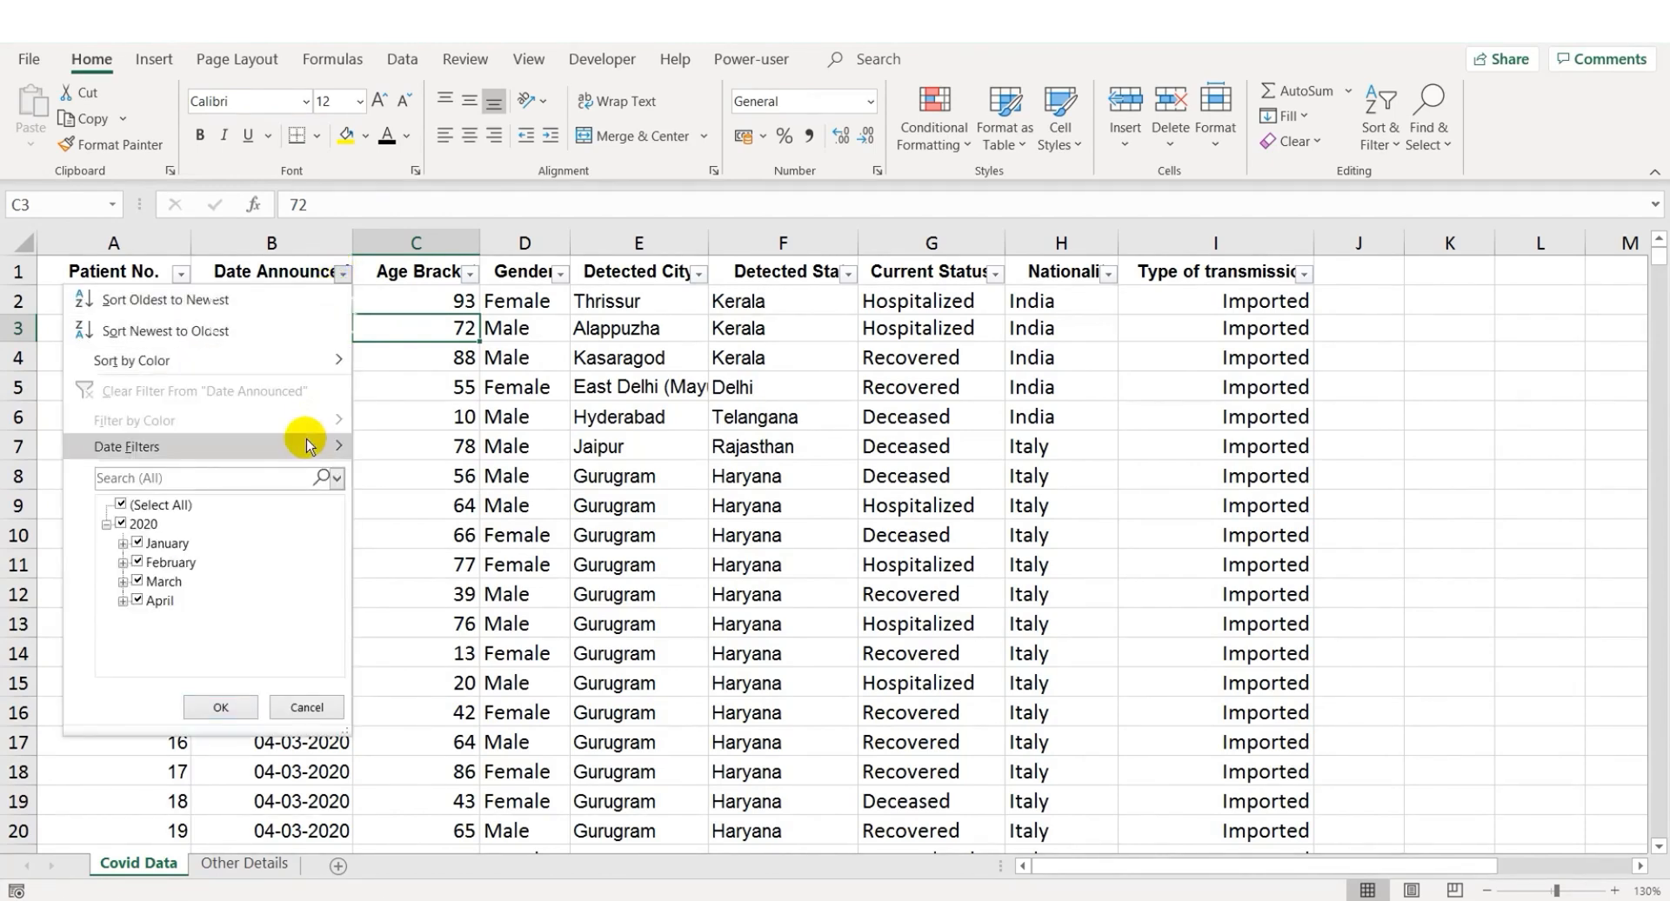
mouse_move(308, 443)
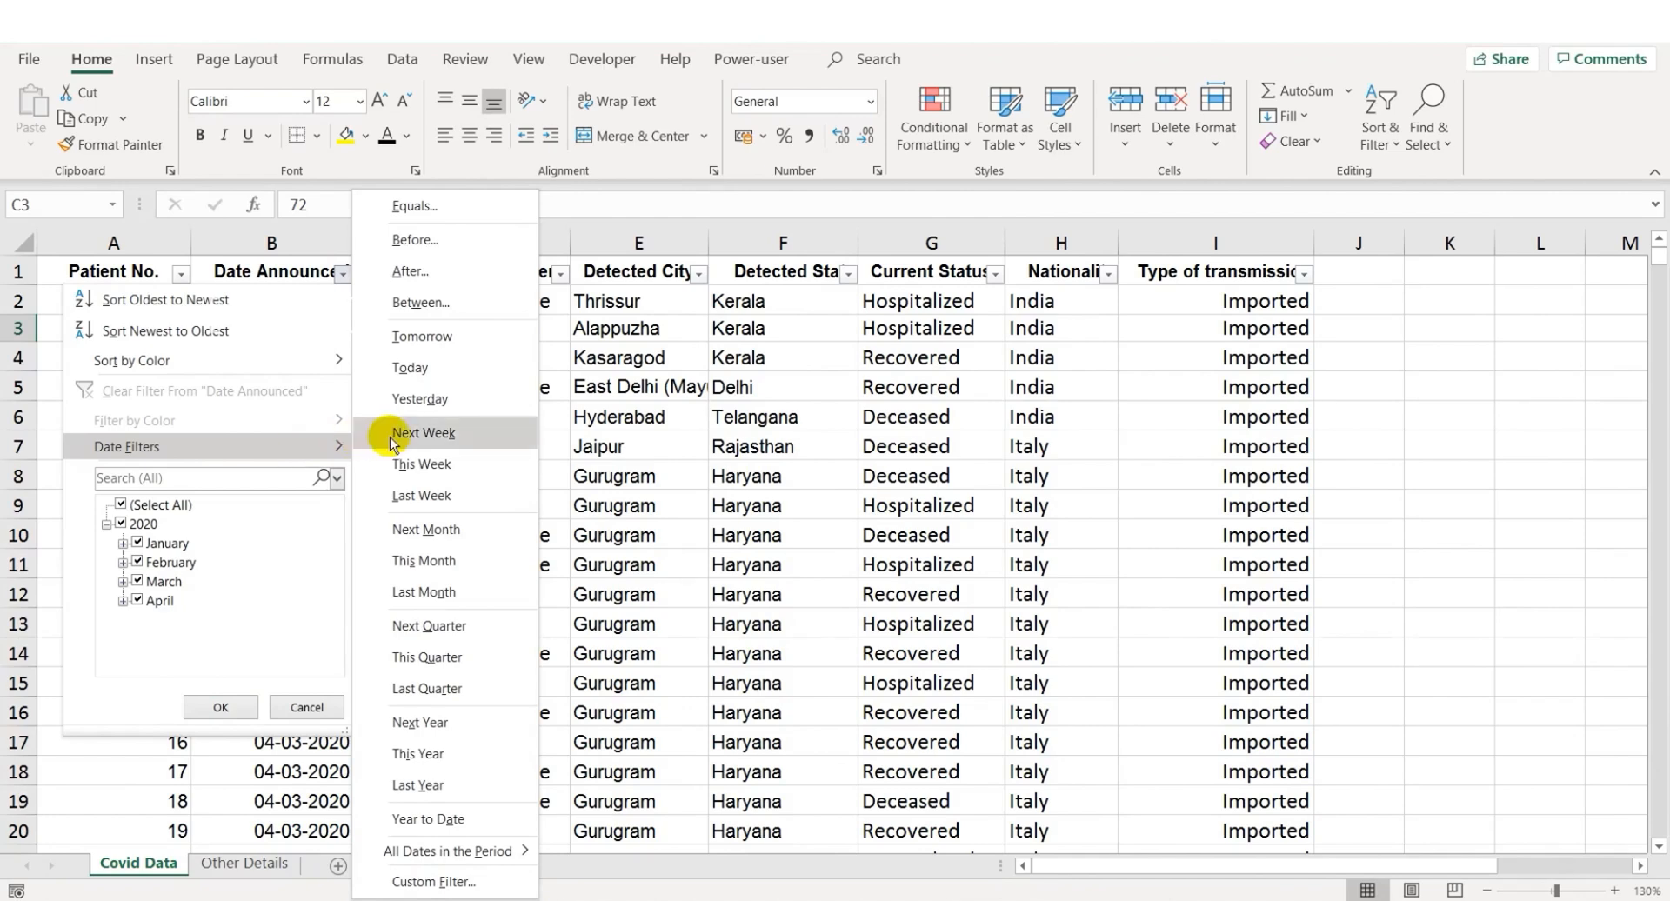
click(462, 215)
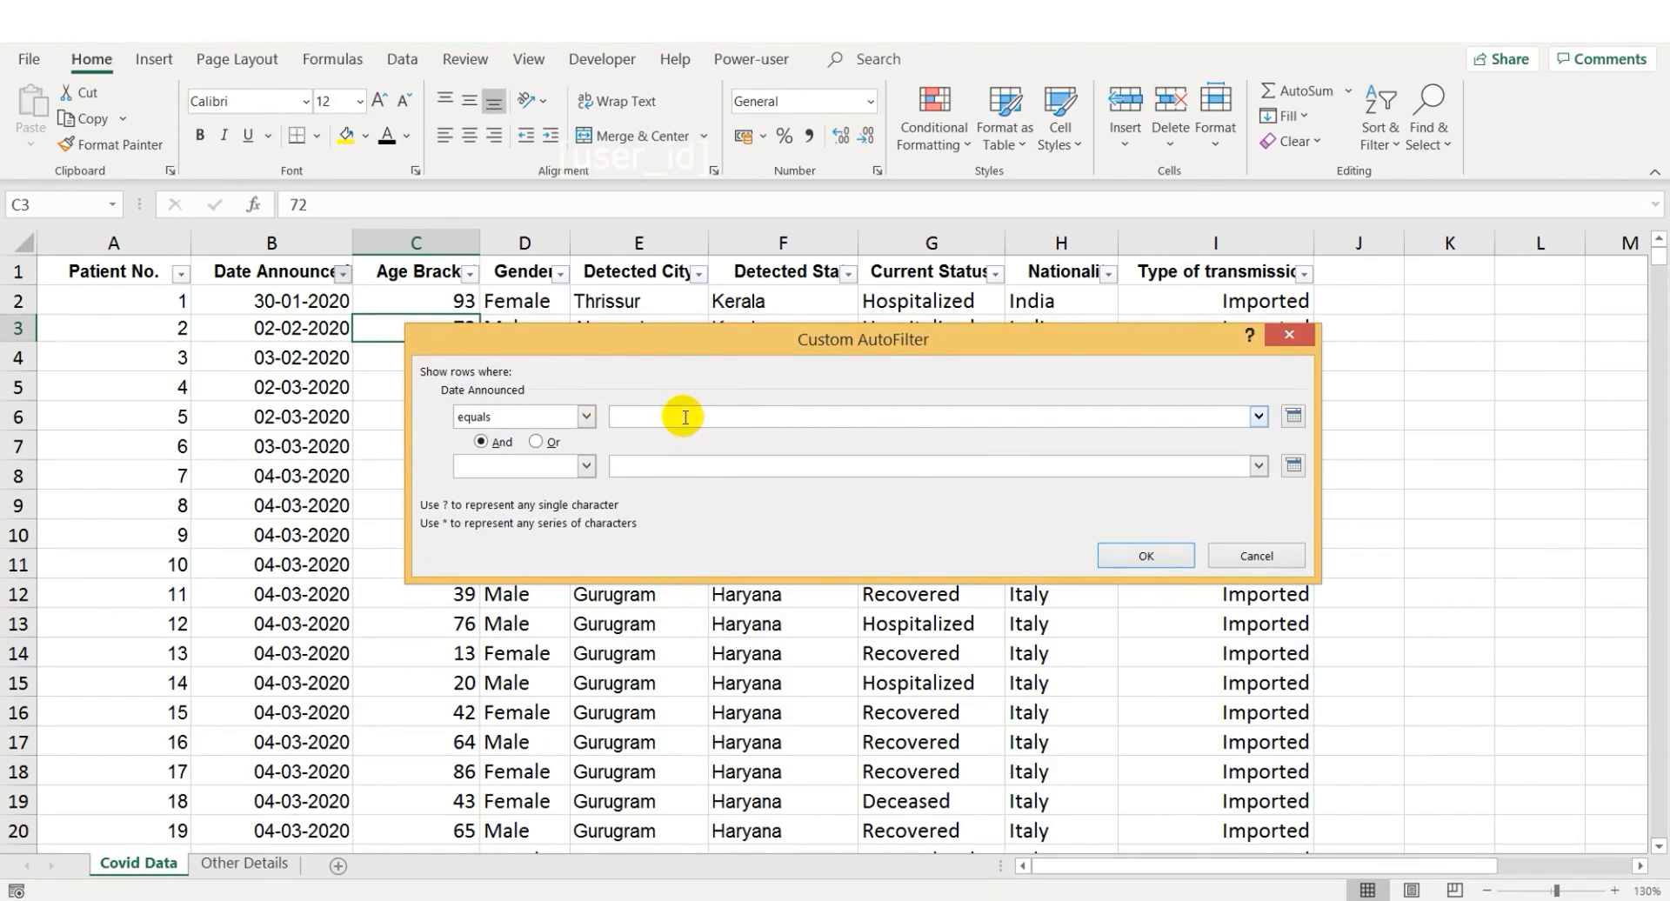
click(1292, 417)
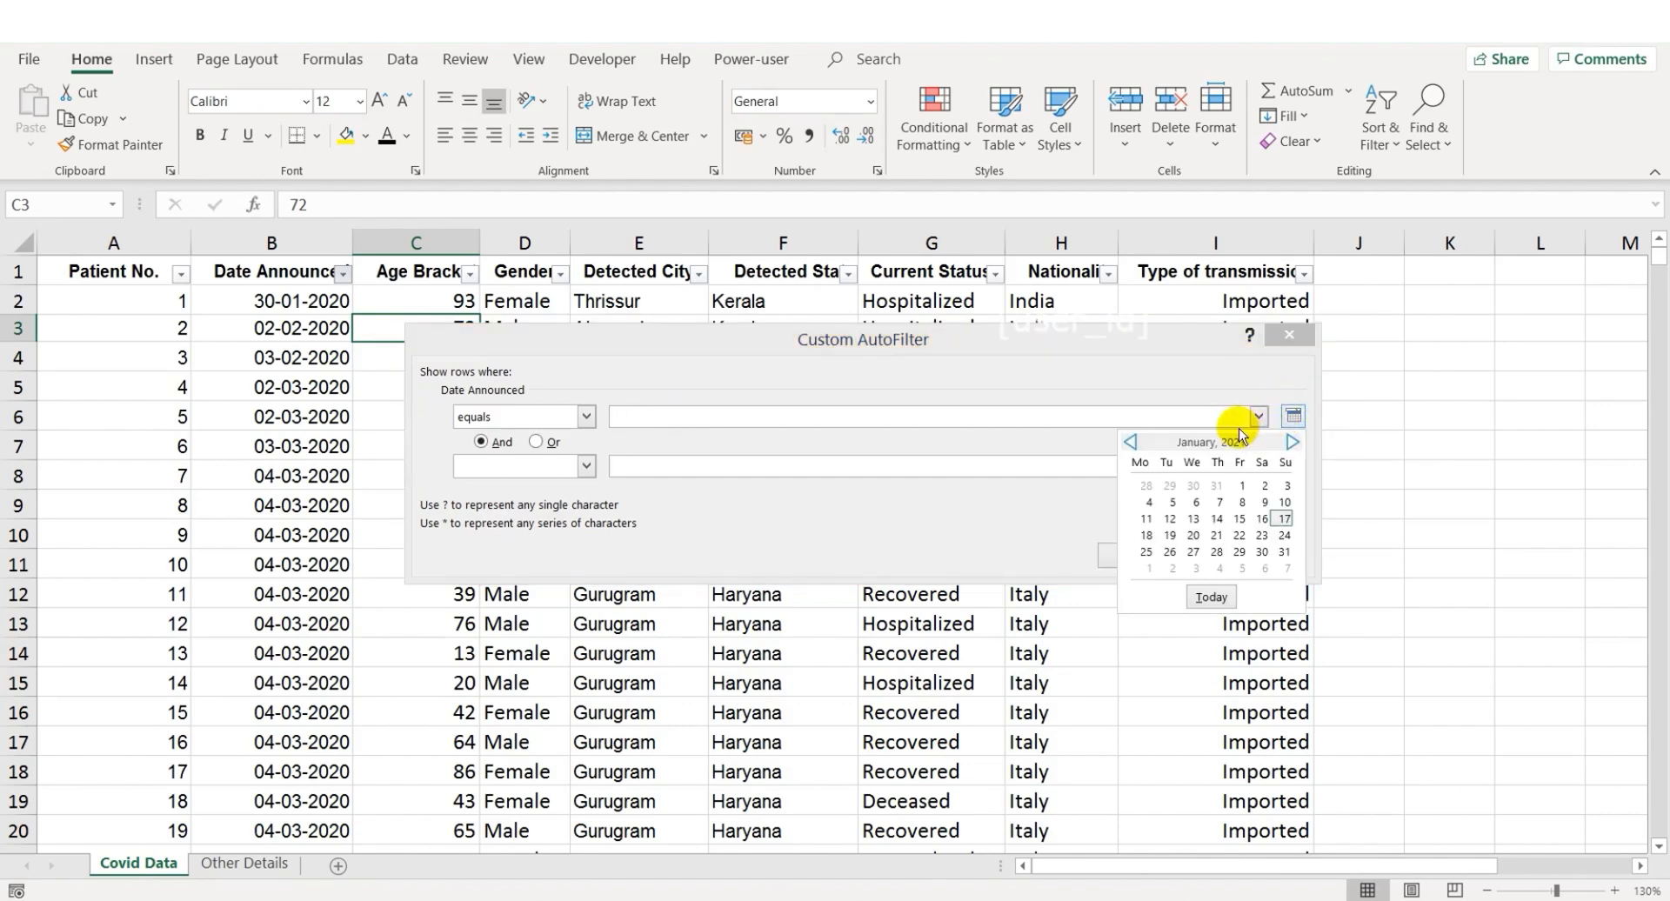
click(1133, 444)
click(1132, 443)
click(1132, 443)
click(1133, 444)
click(1132, 444)
click(1132, 443)
click(1132, 443)
click(1133, 443)
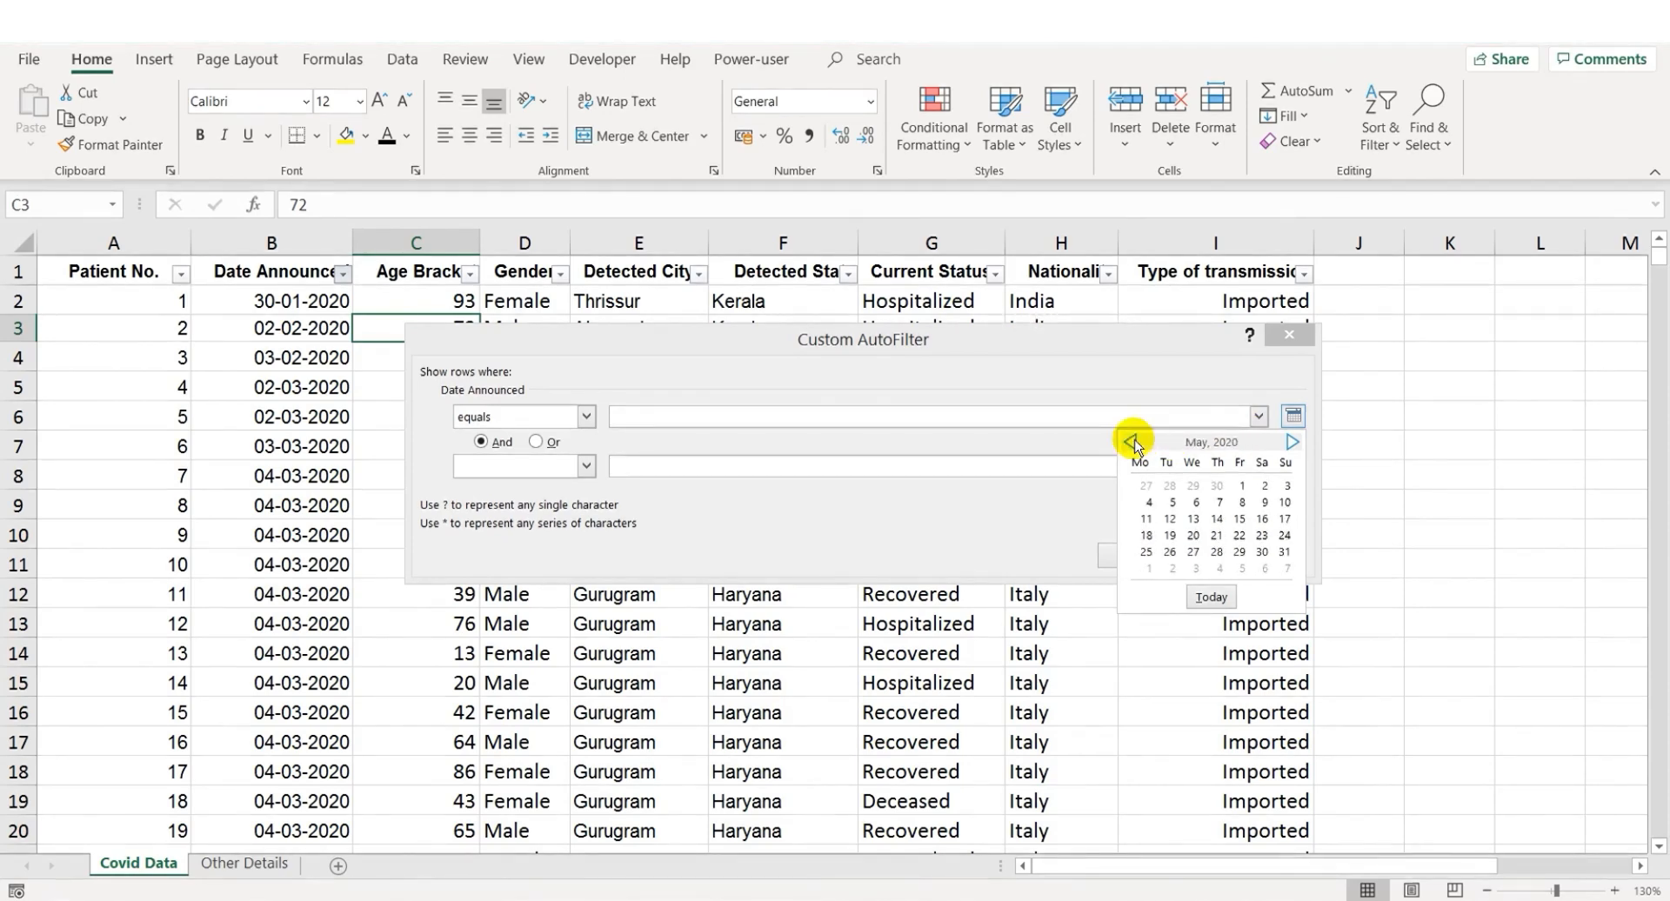
click(1133, 444)
click(1133, 443)
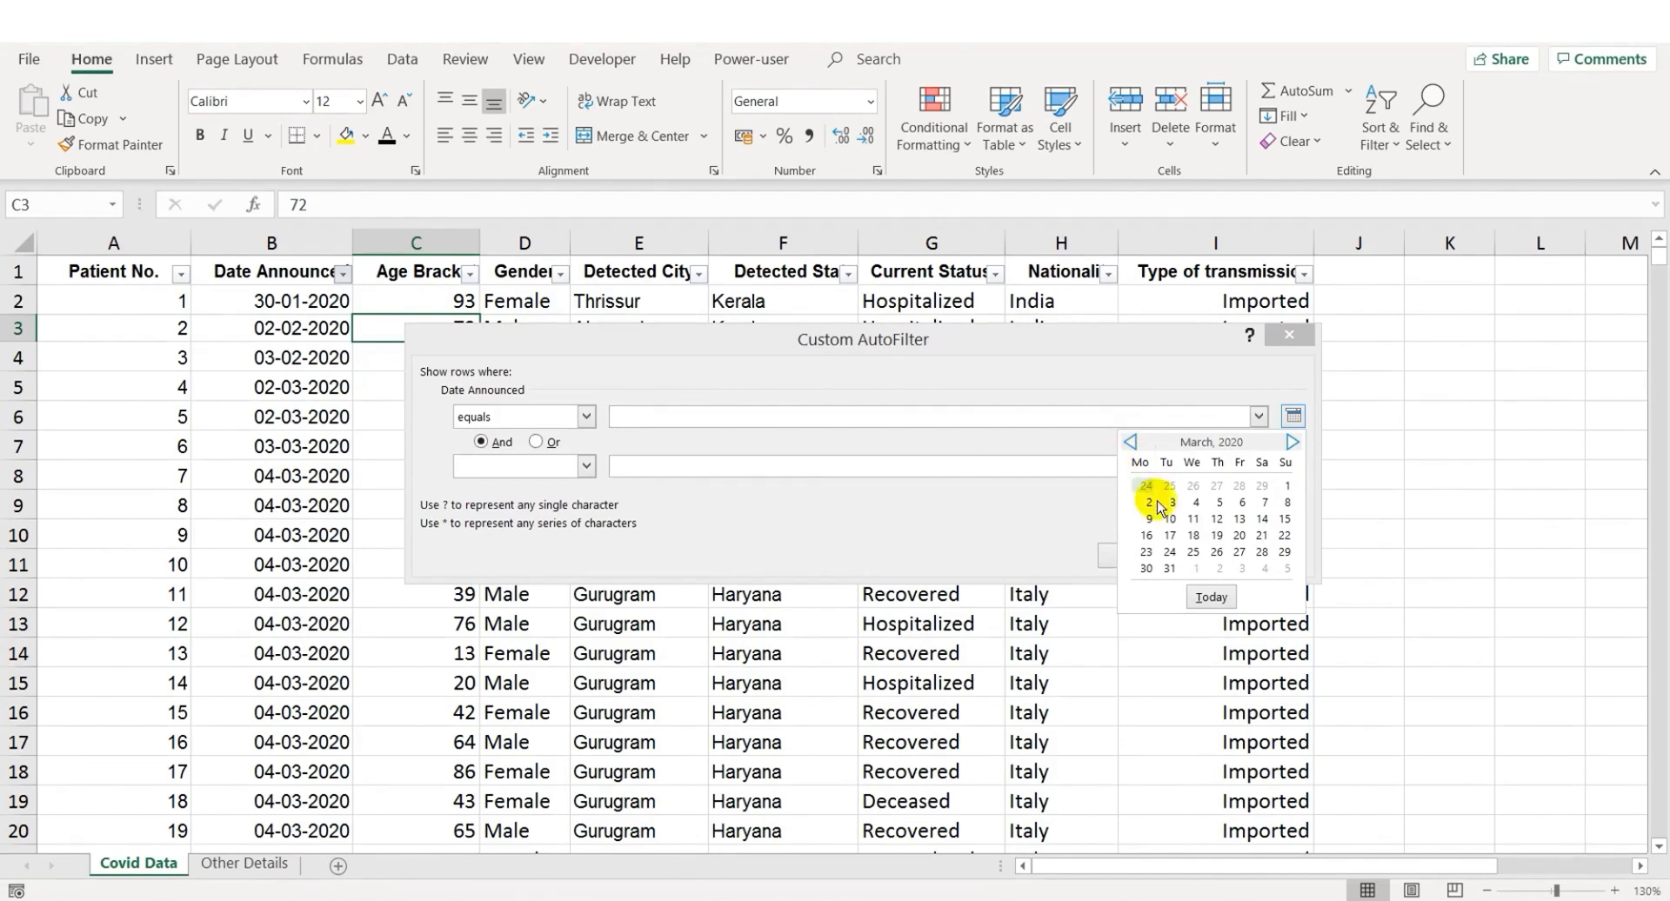
click(1241, 536)
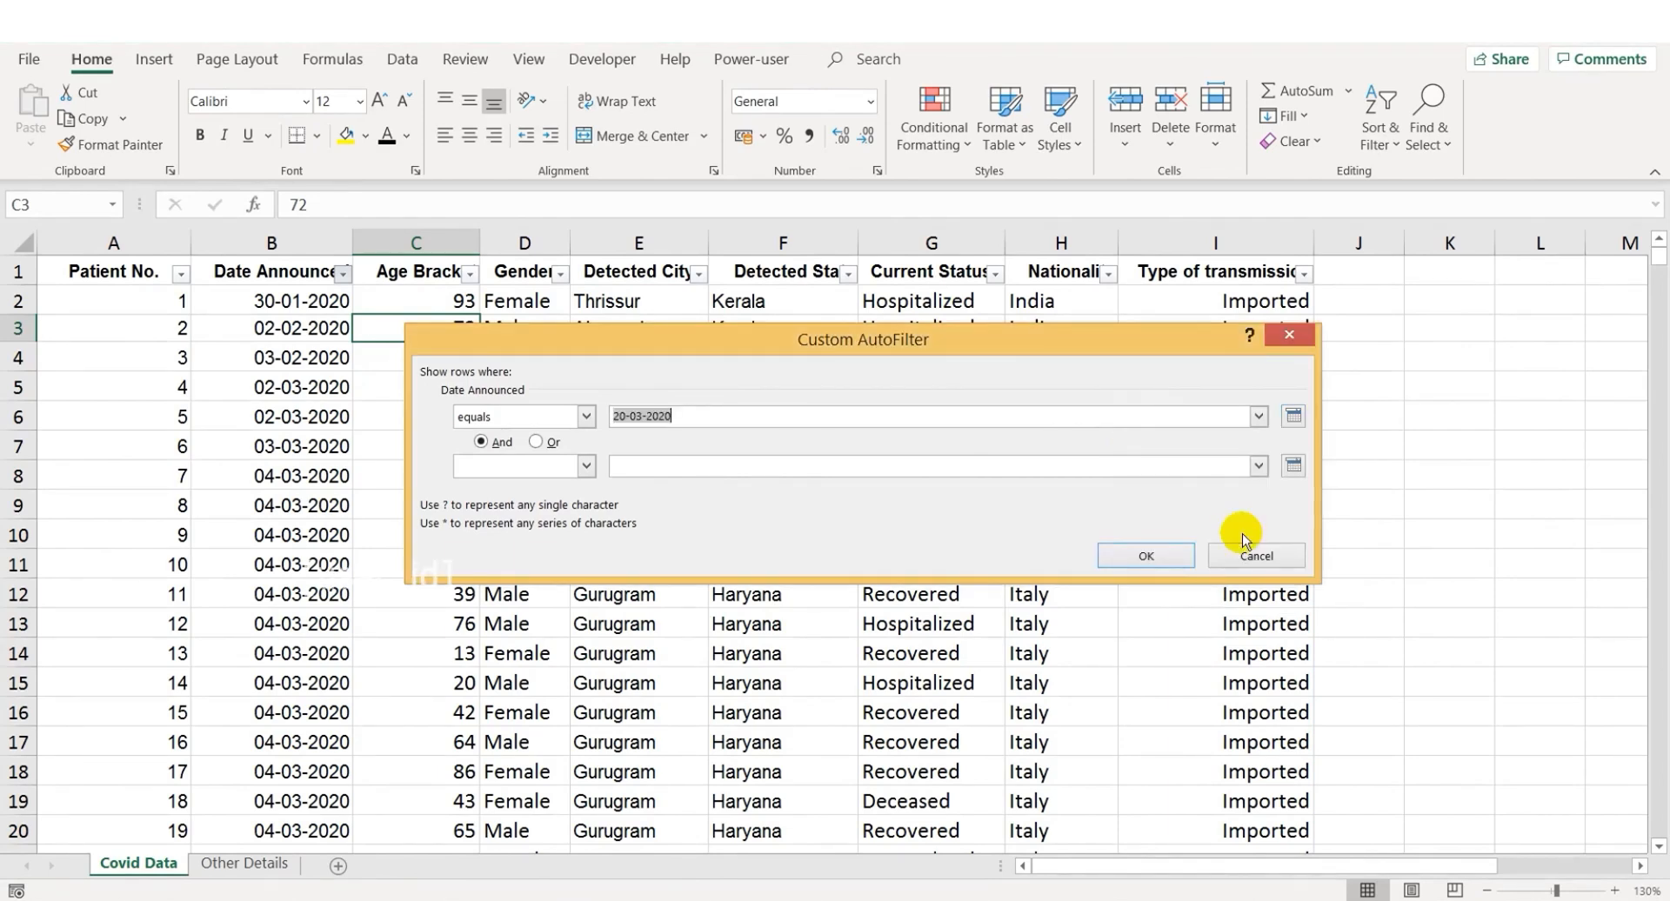
click(1165, 557)
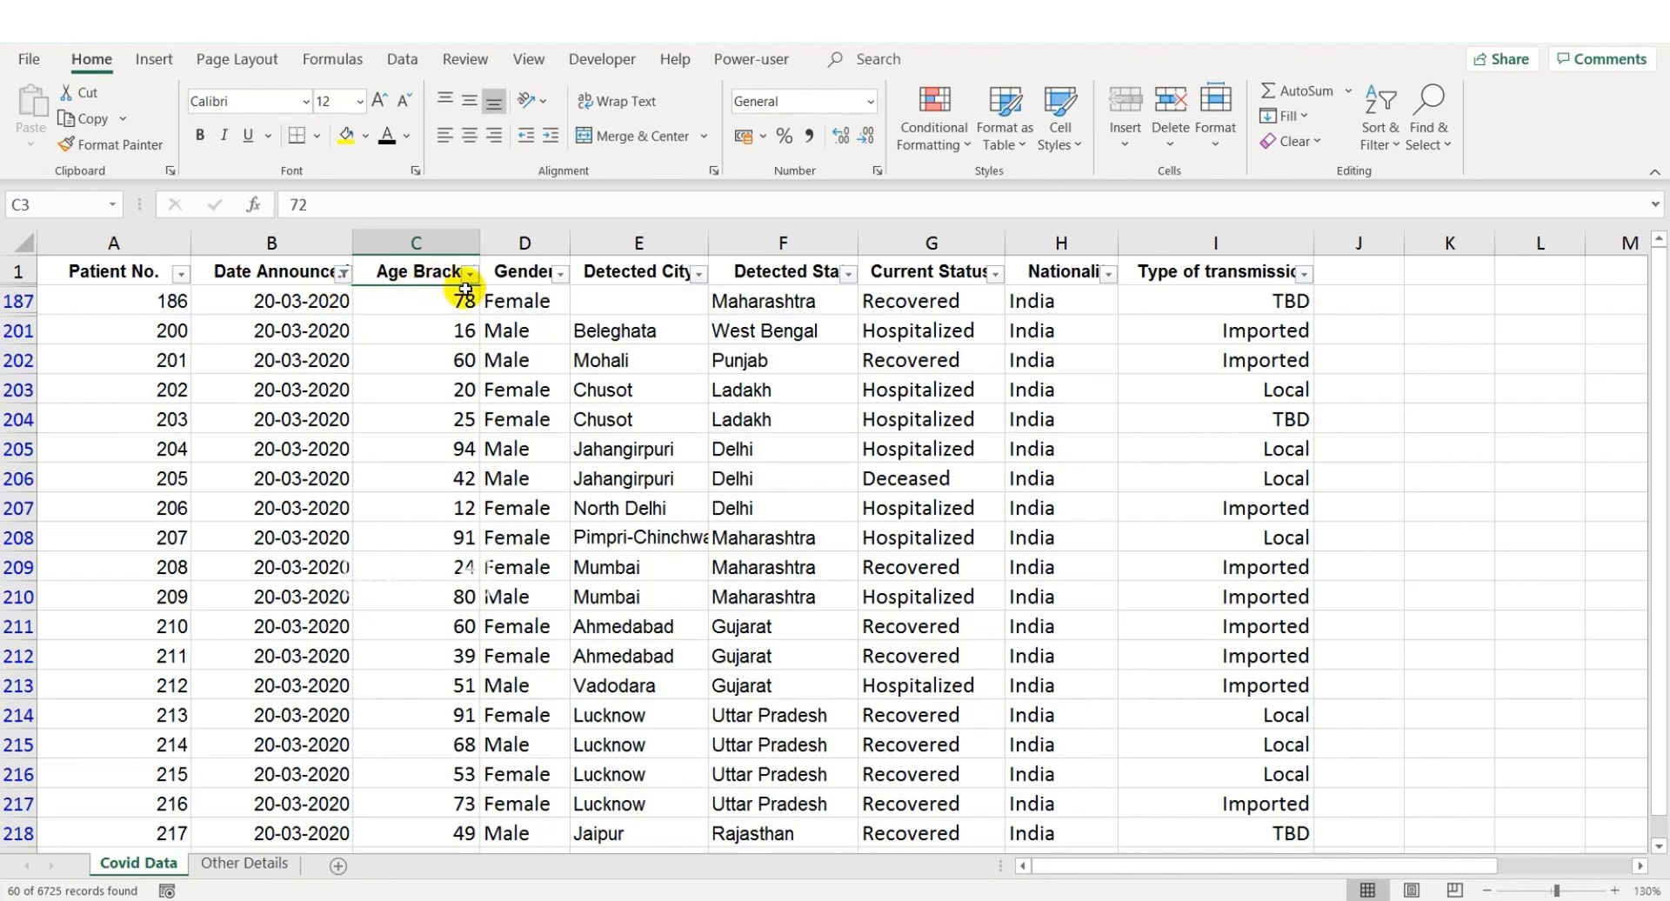
- Remove the 20-03-2020 filter from the Date Announced column
click(342, 273)
click(316, 389)
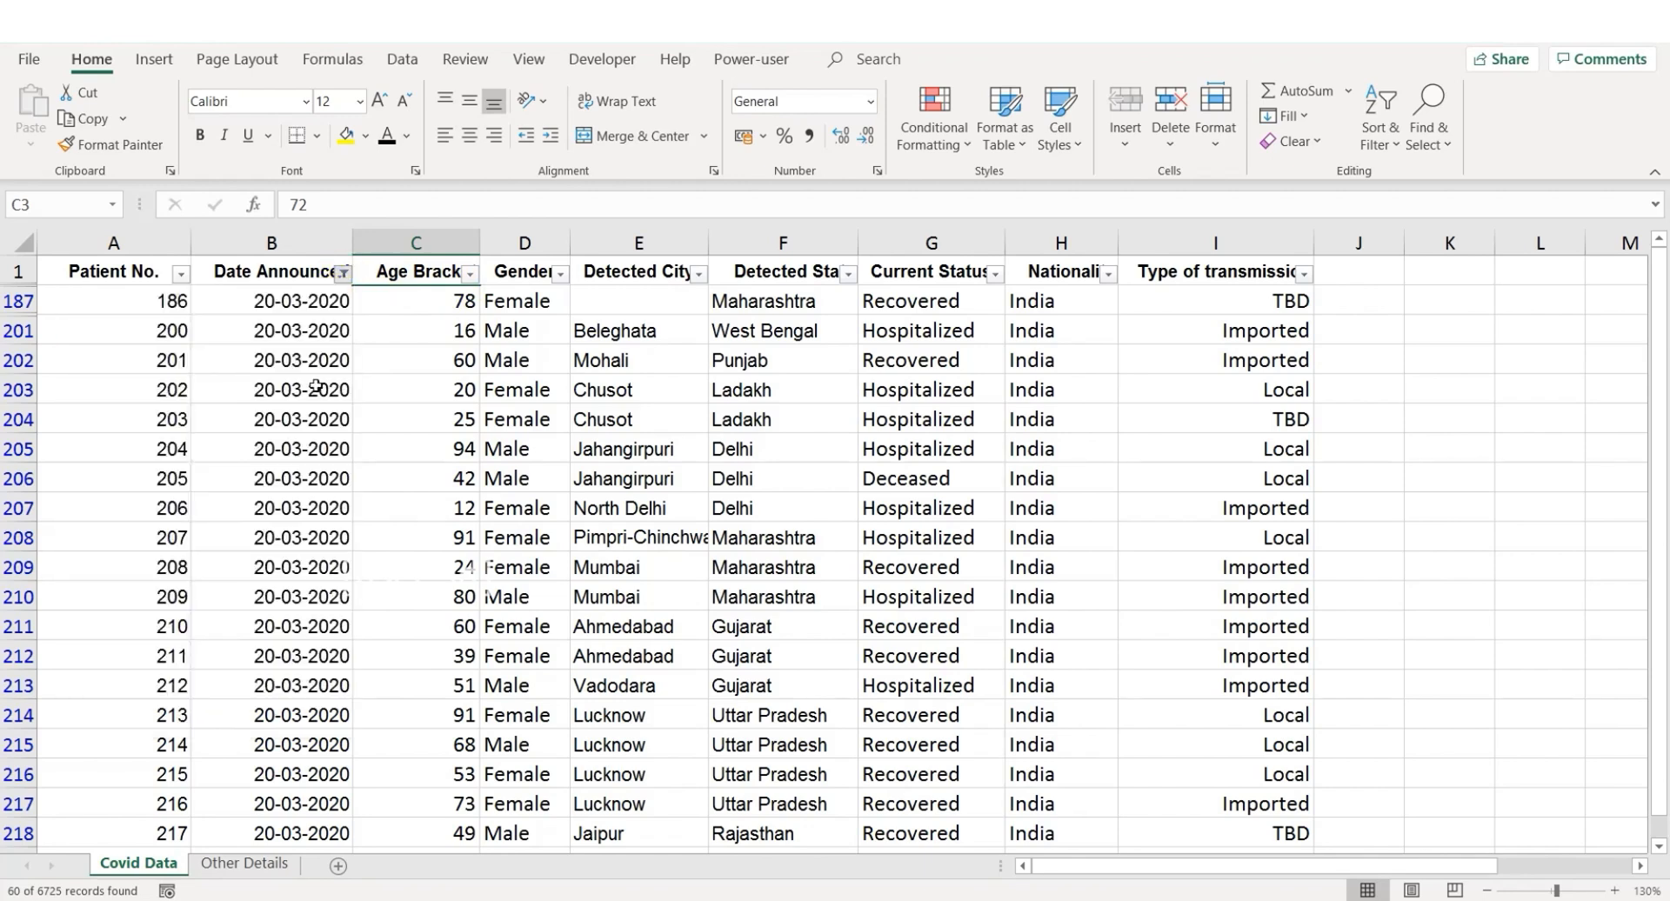
click(342, 274)
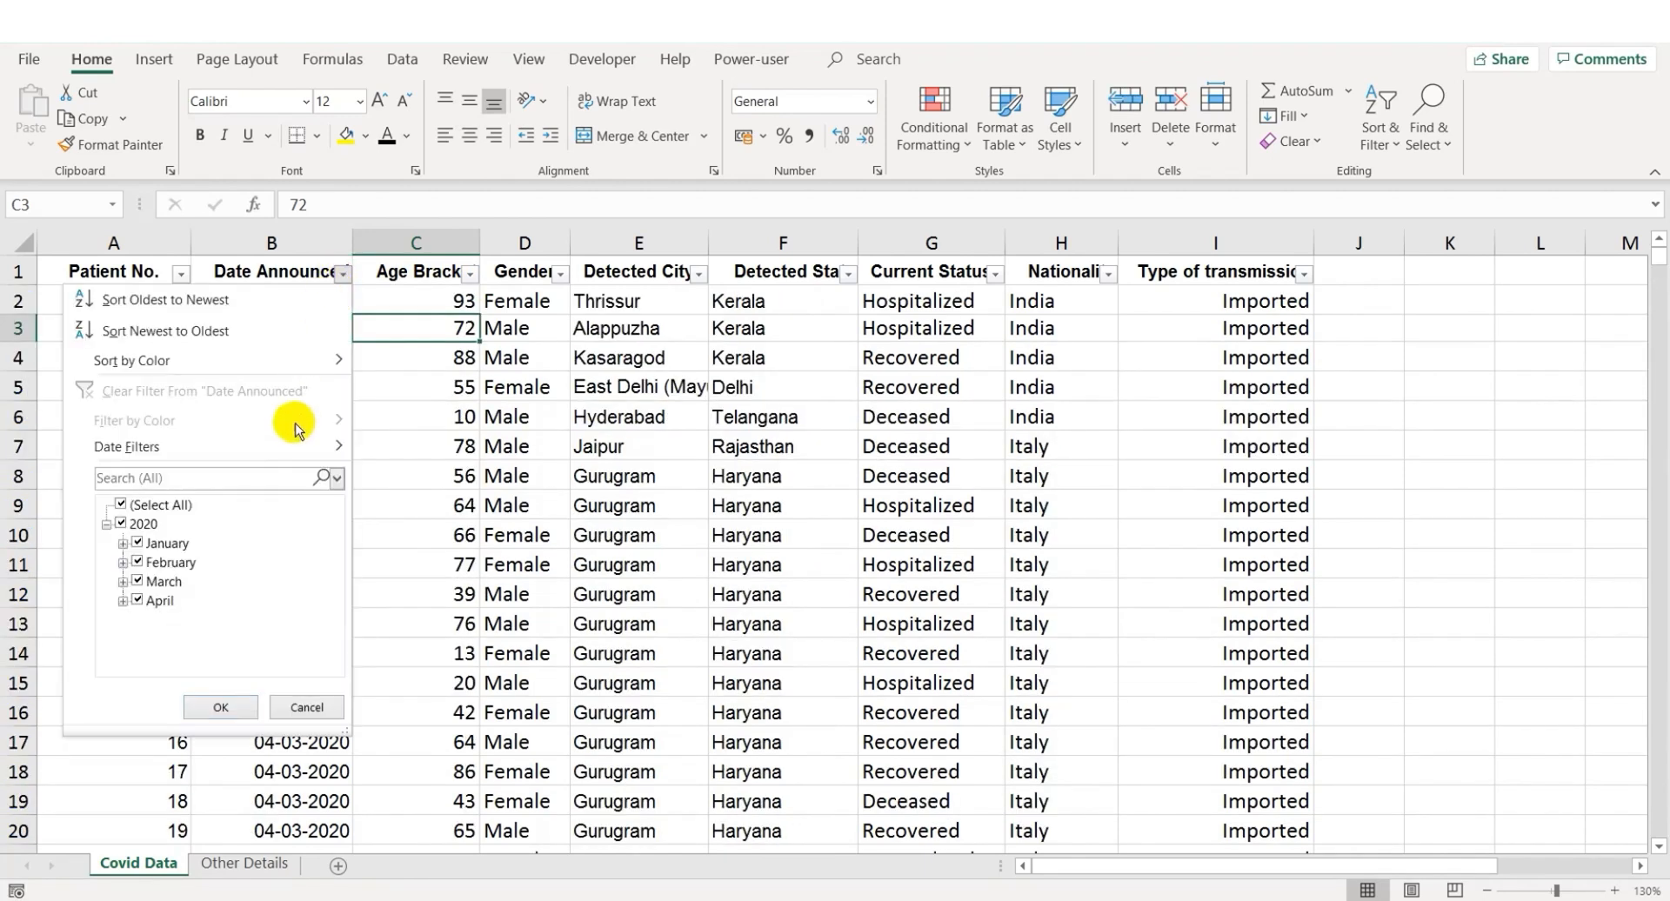
mouse_move(291, 454)
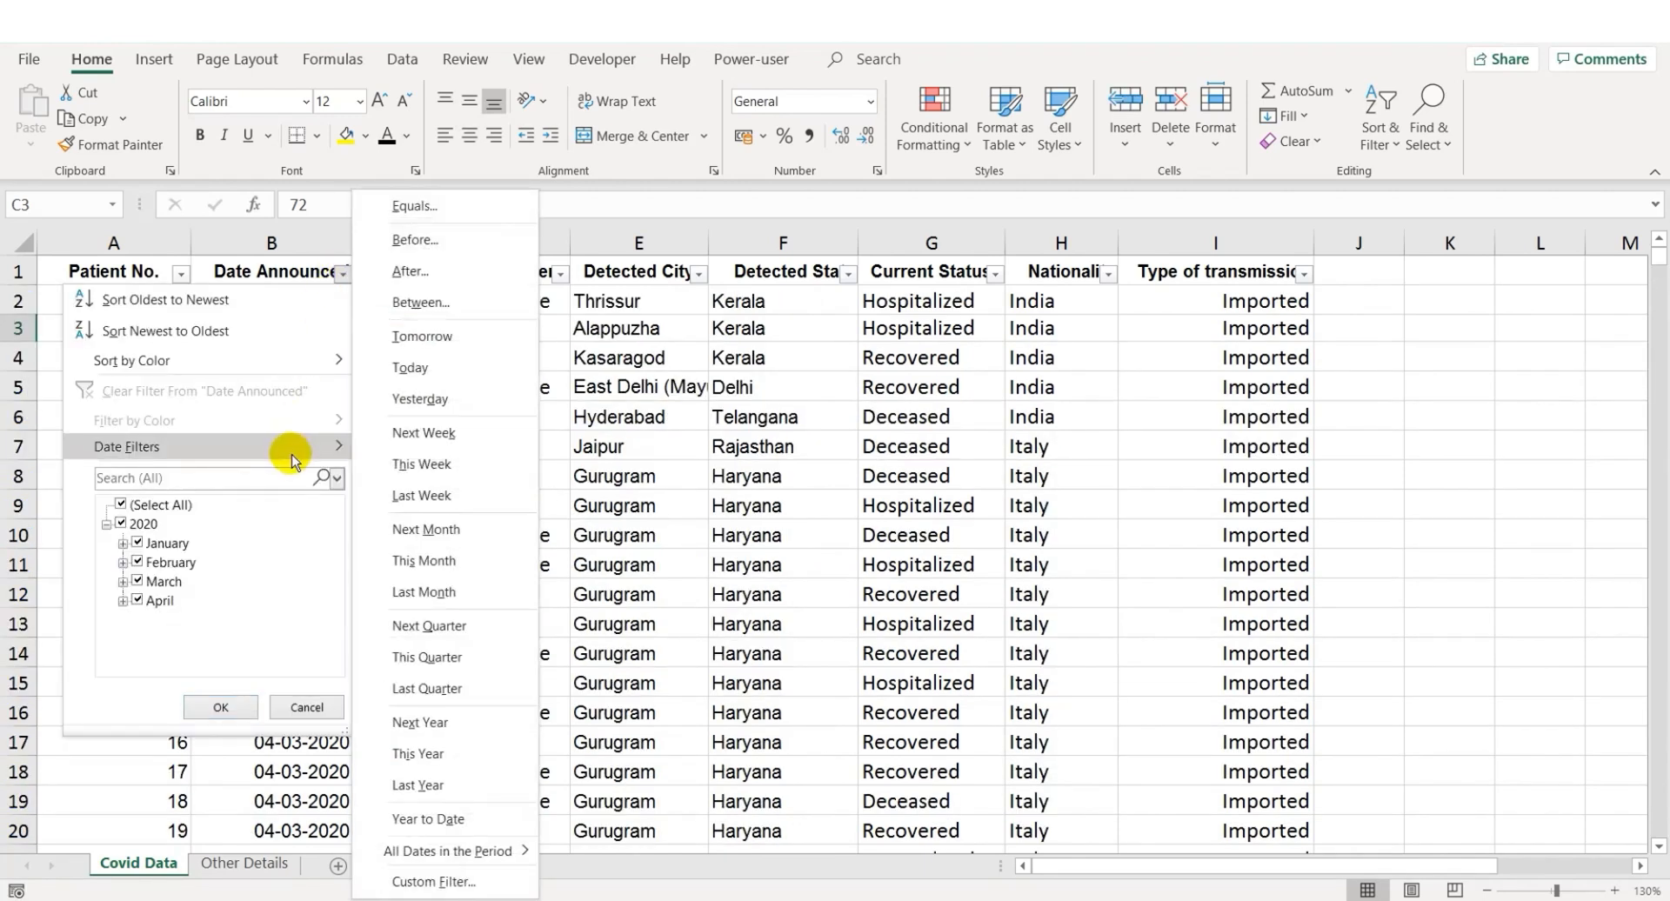
click(446, 259)
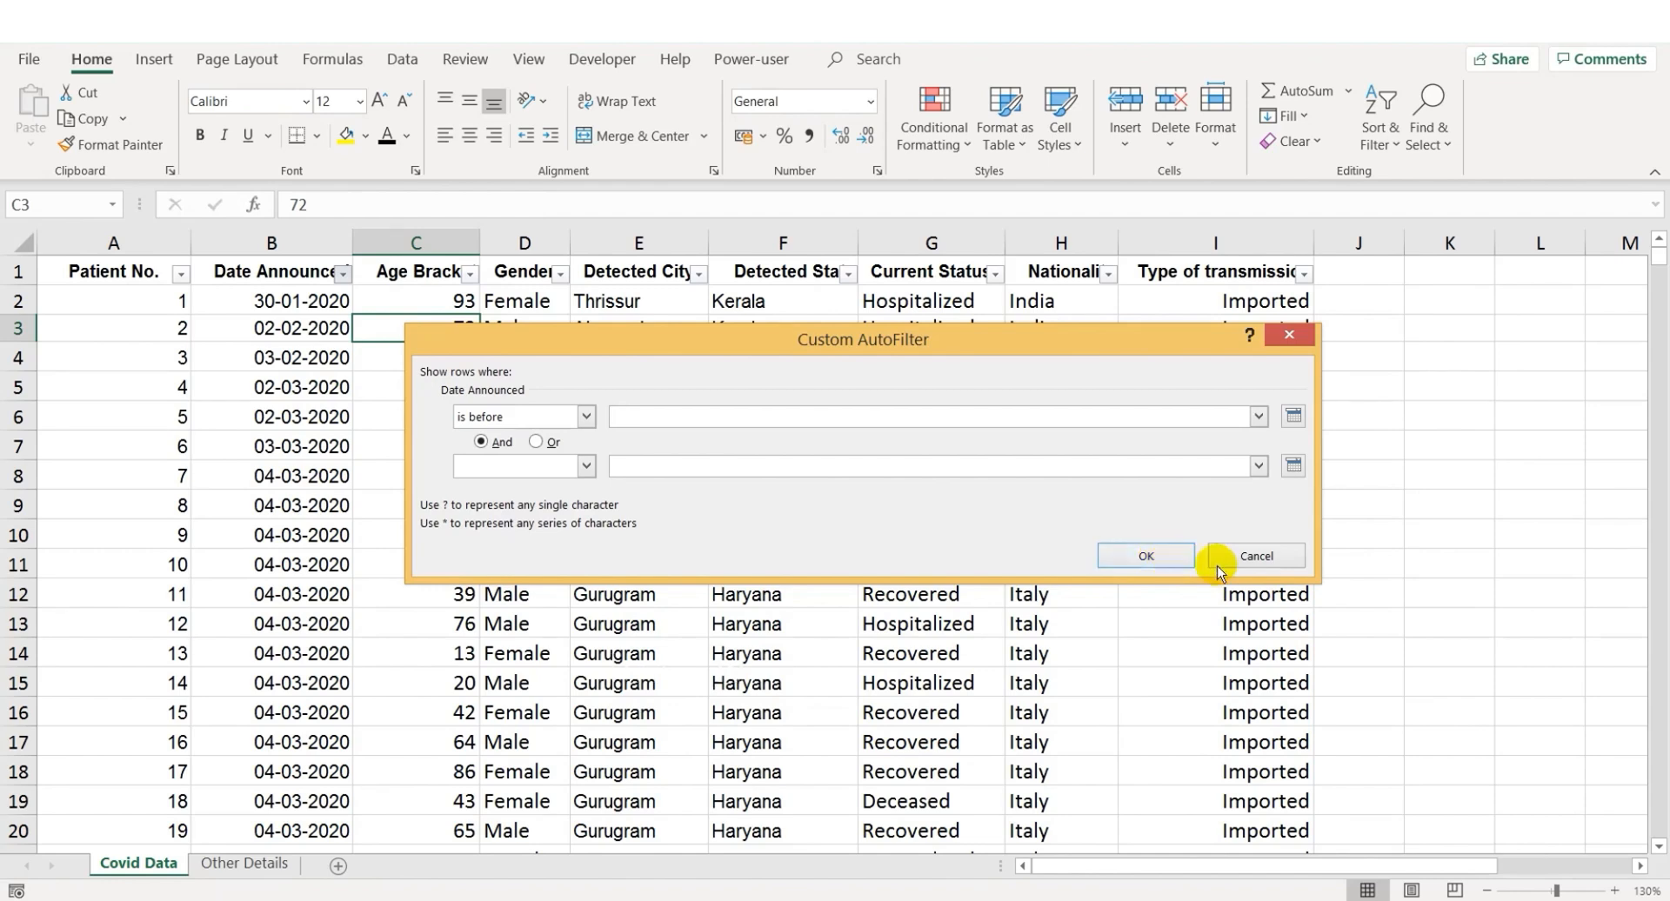
click(1178, 559)
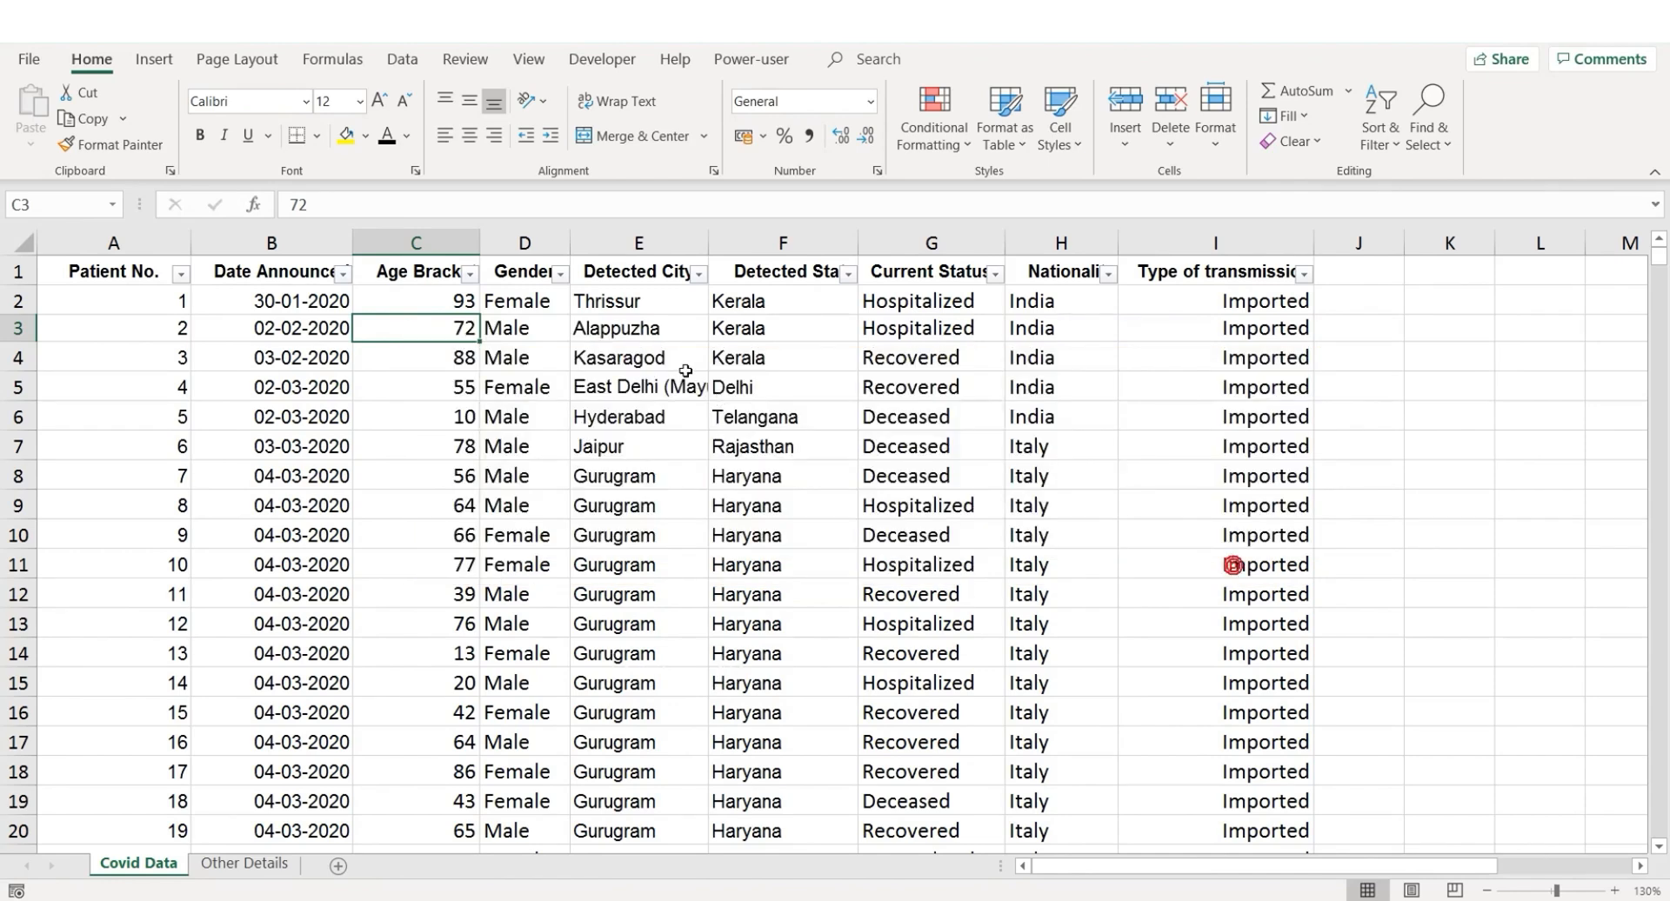
- Start a Between date filter on the Date Announced column with 01-04-2020 as the is after or equal to date
click(343, 273)
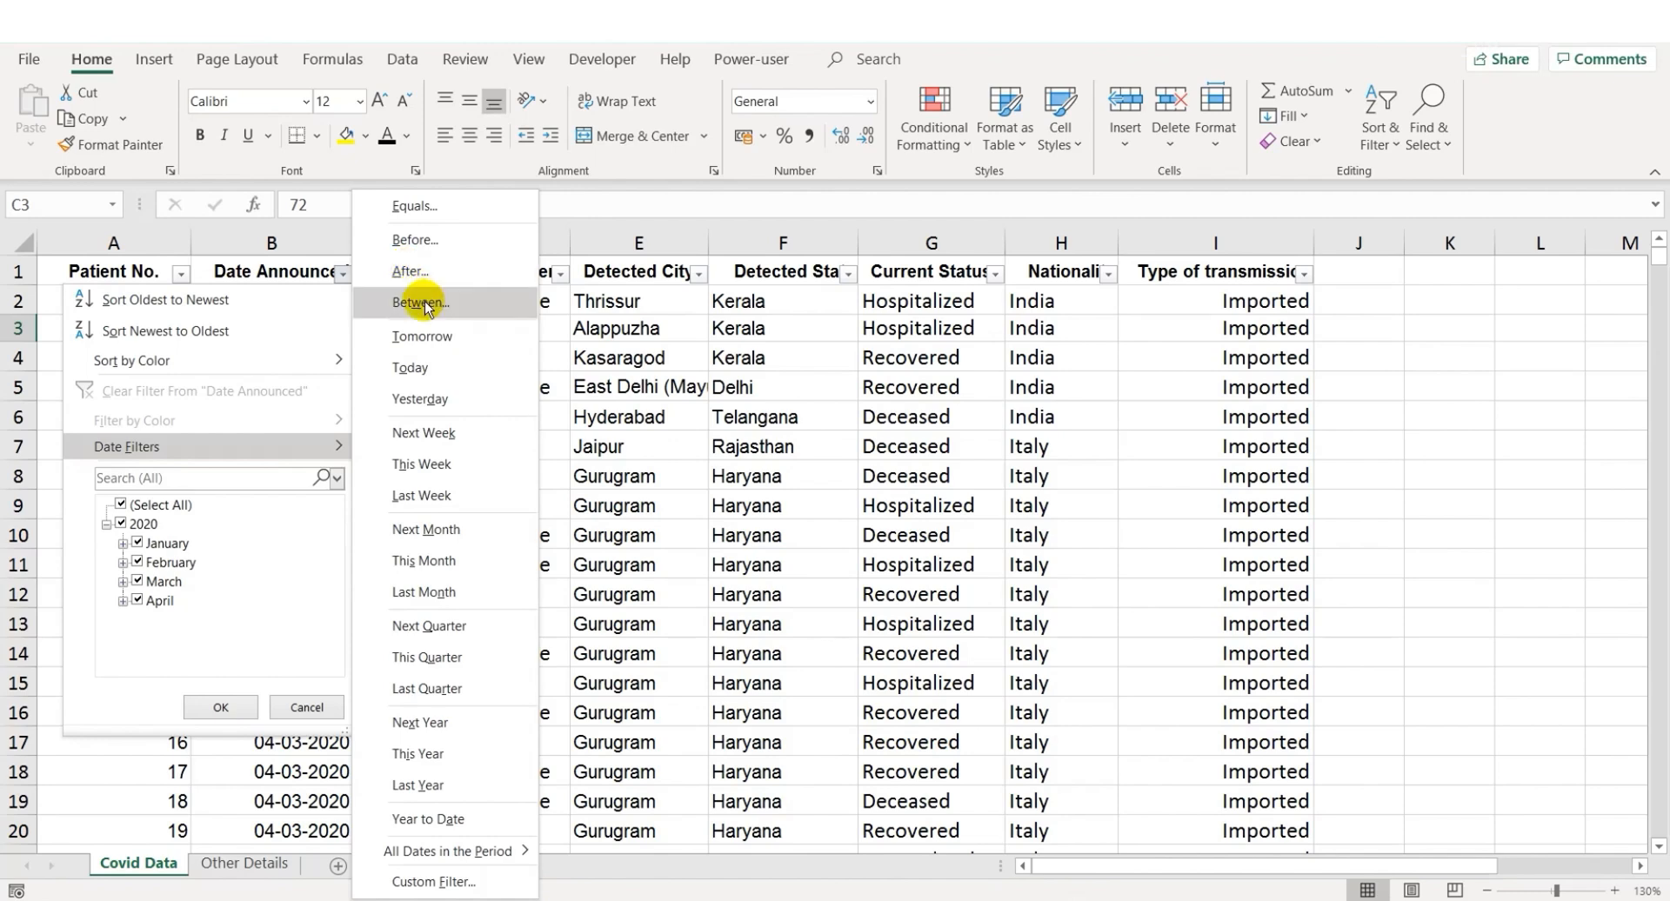
click(424, 301)
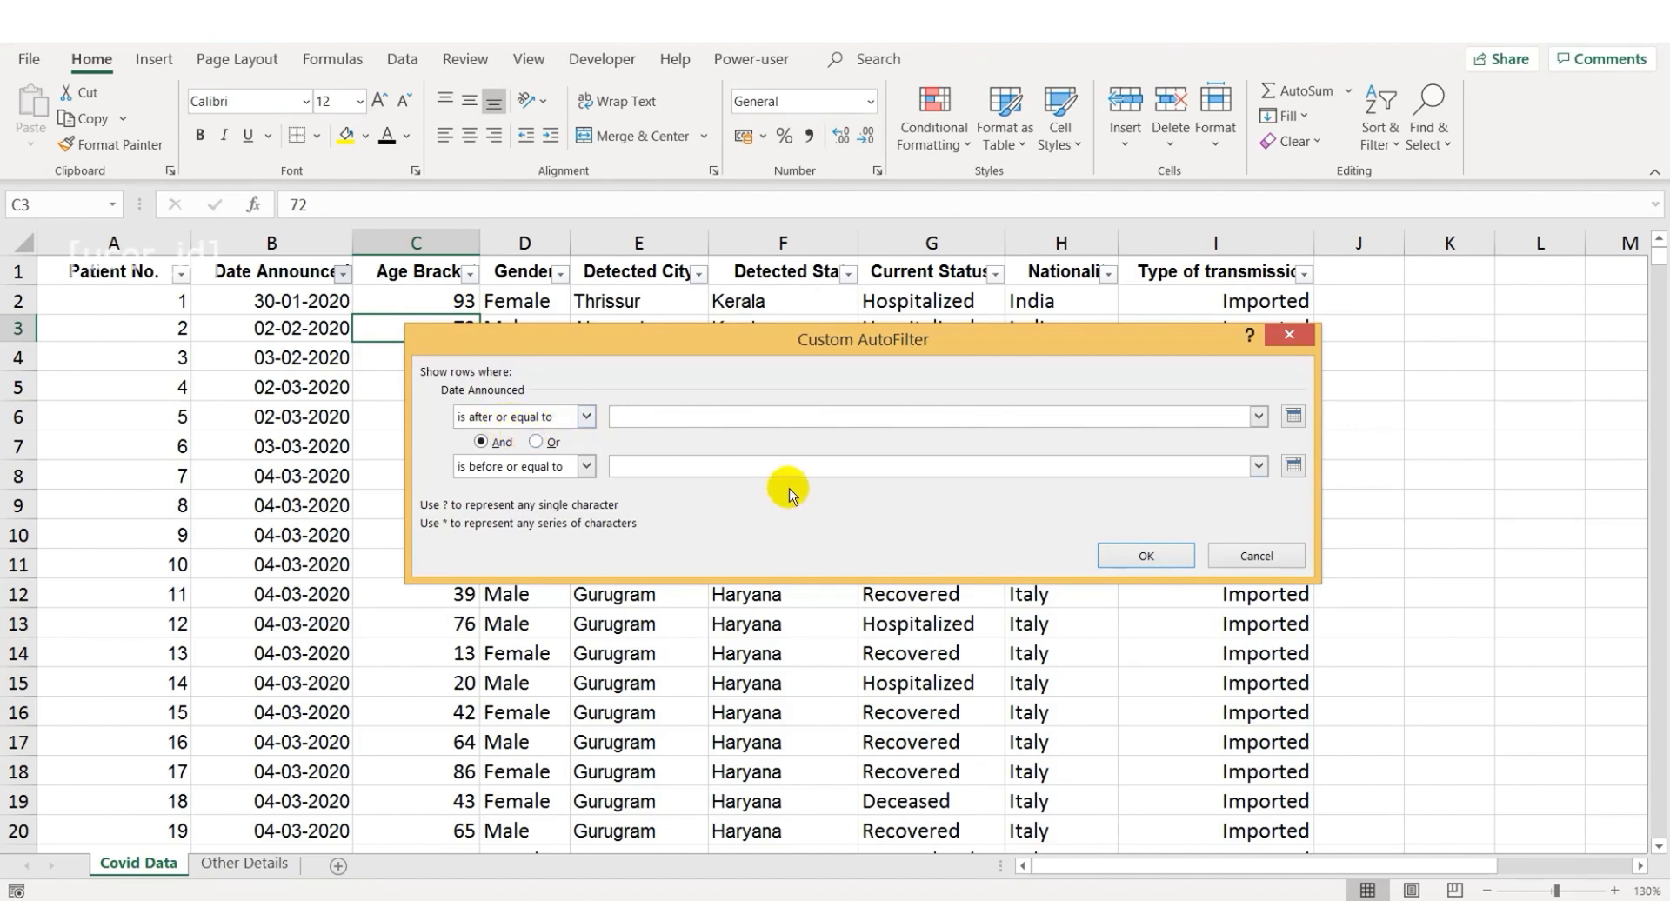
click(1292, 416)
click(1132, 441)
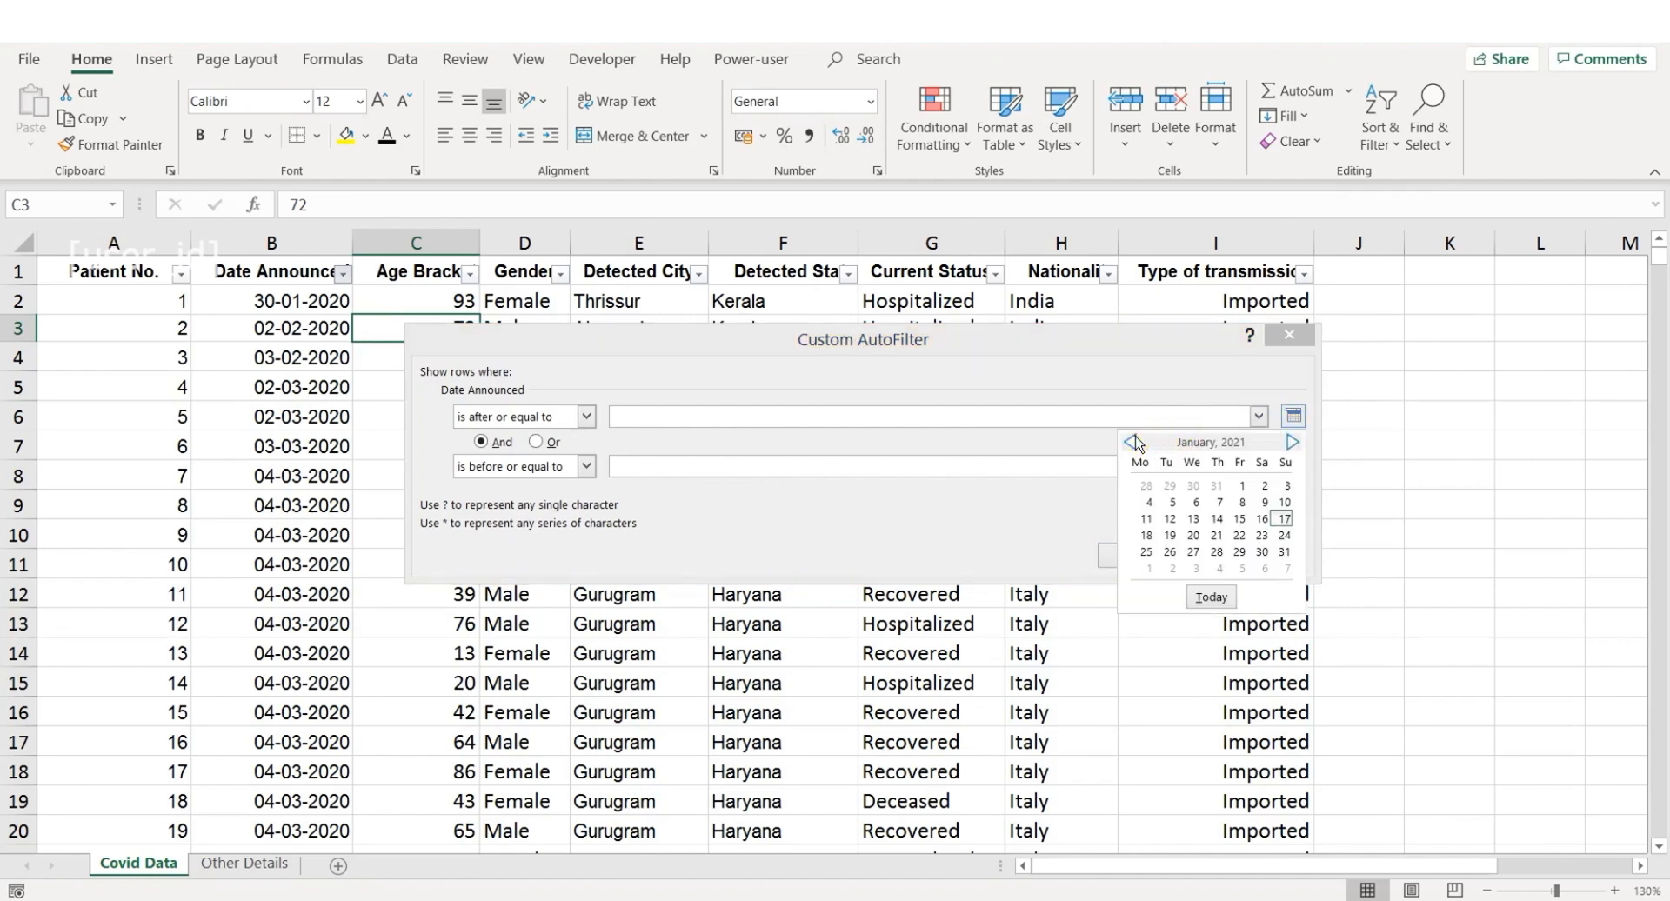
click(1132, 442)
click(1132, 442)
click(1131, 442)
click(1132, 442)
click(1133, 442)
click(1133, 442)
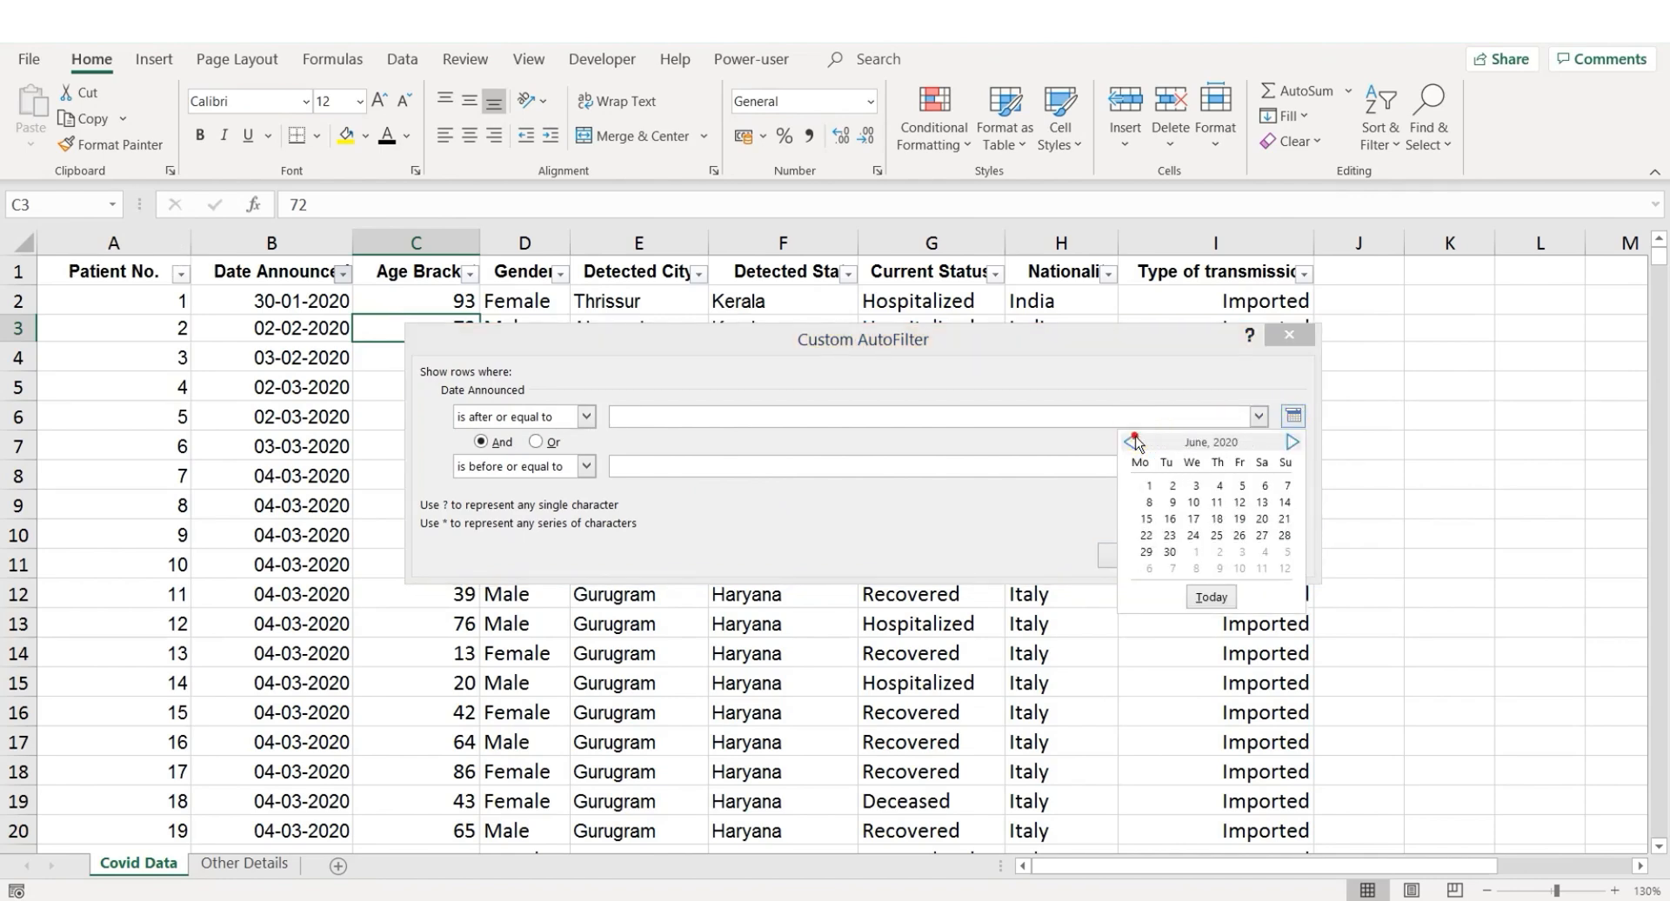
click(1133, 442)
click(1133, 442)
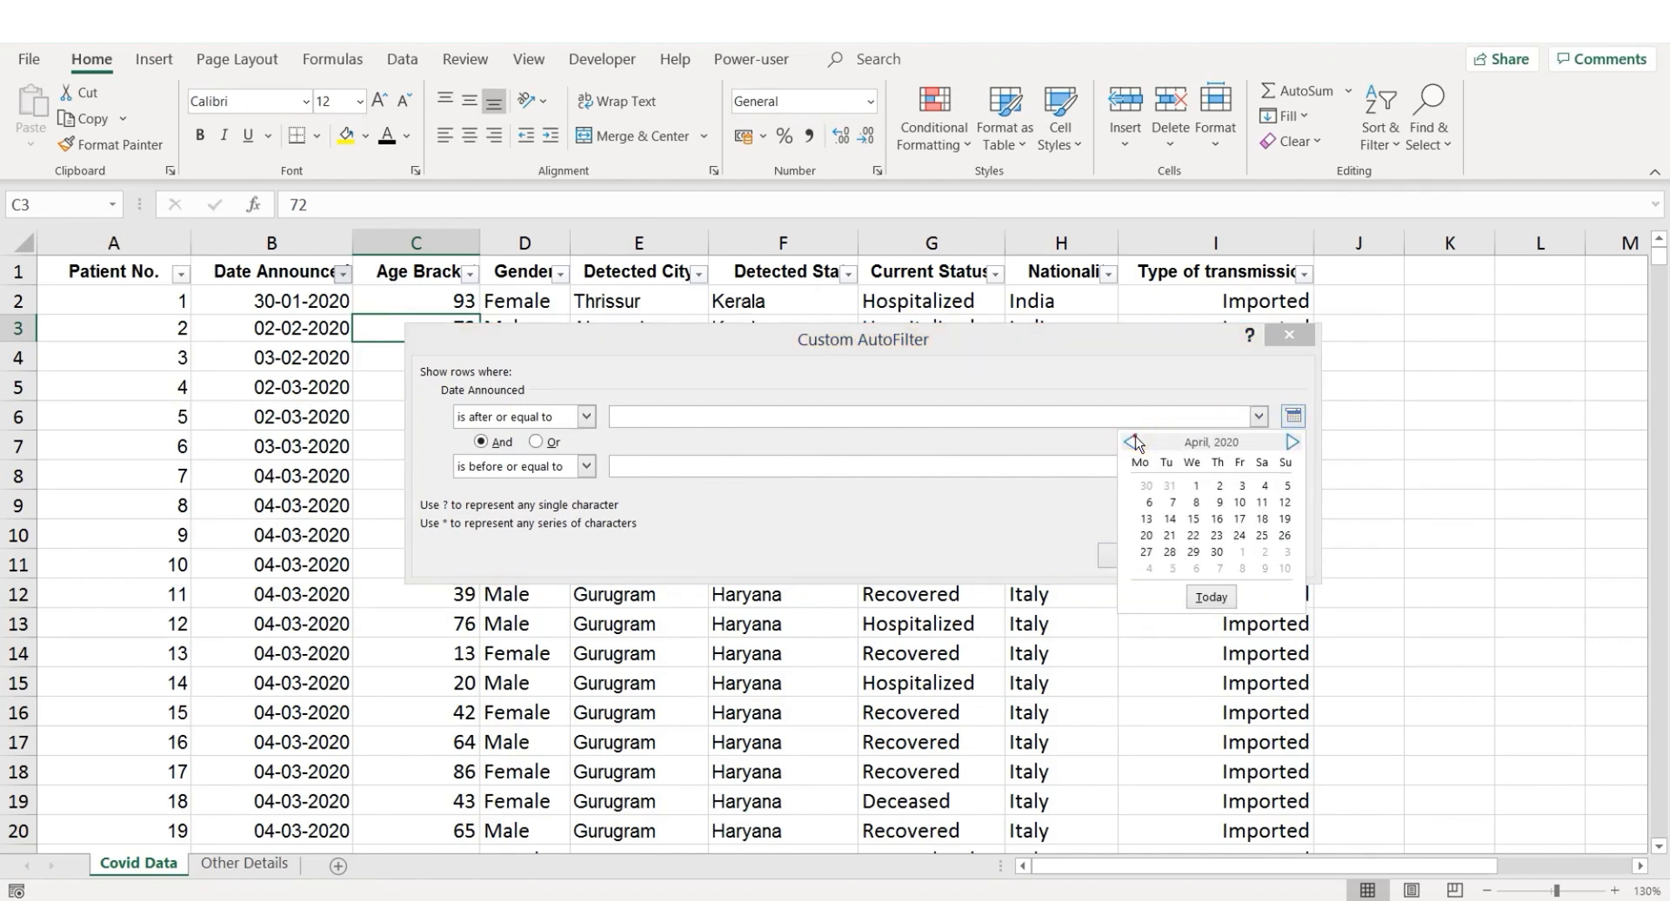
click(1196, 487)
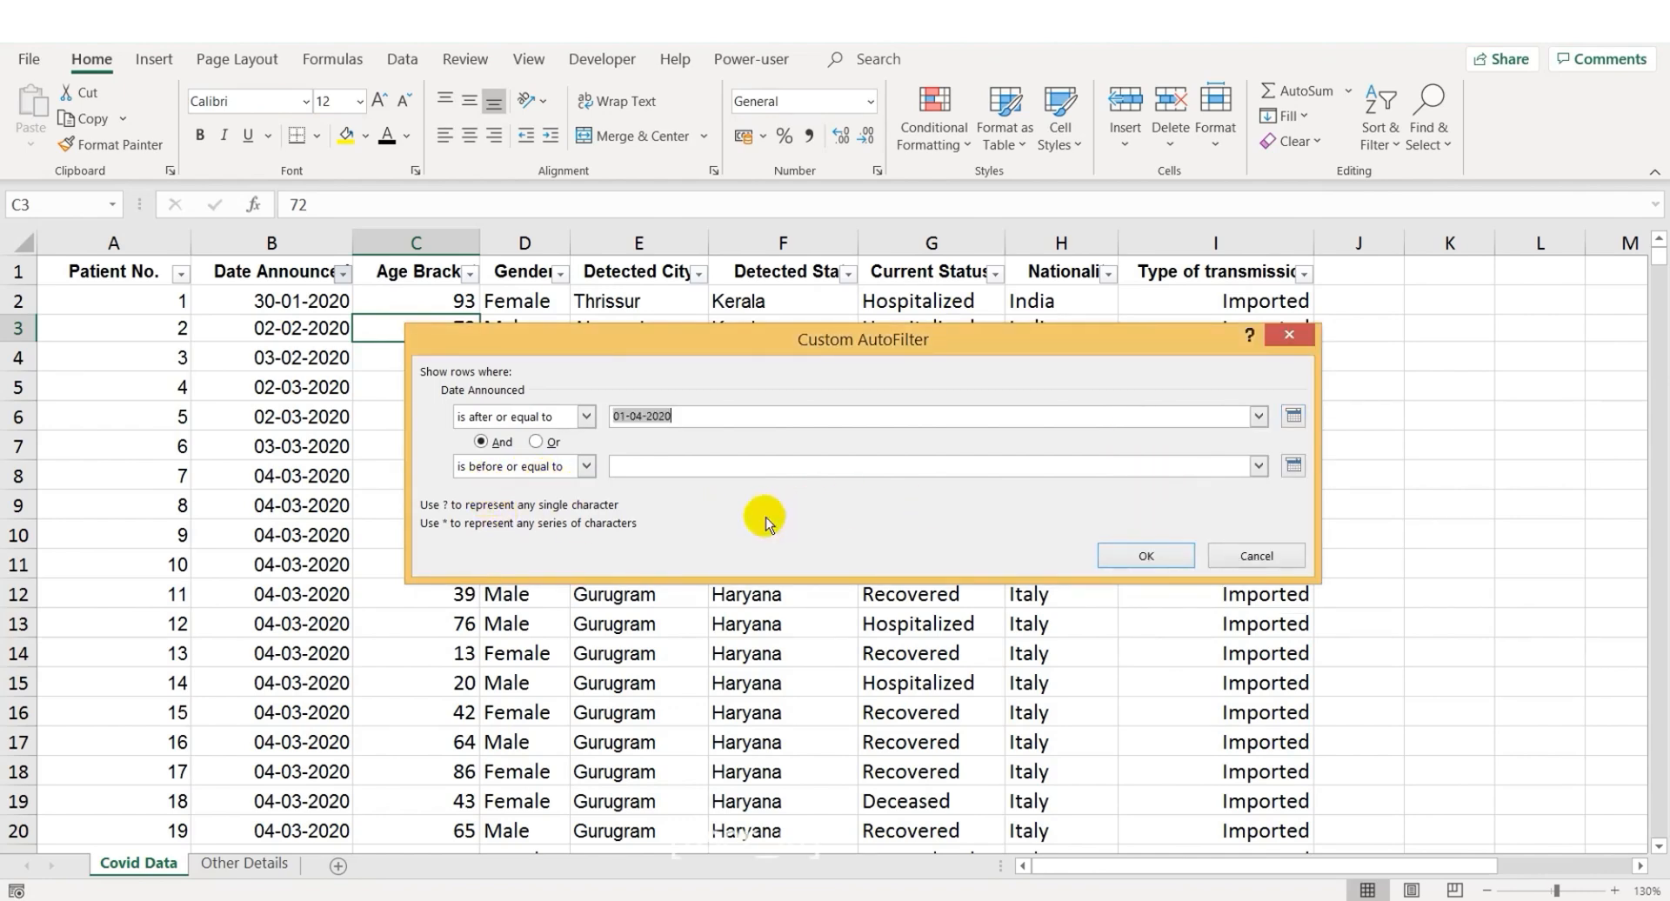
- Set the is before or equal to date to 03-04-2020 and apply the Between filter
click(1294, 467)
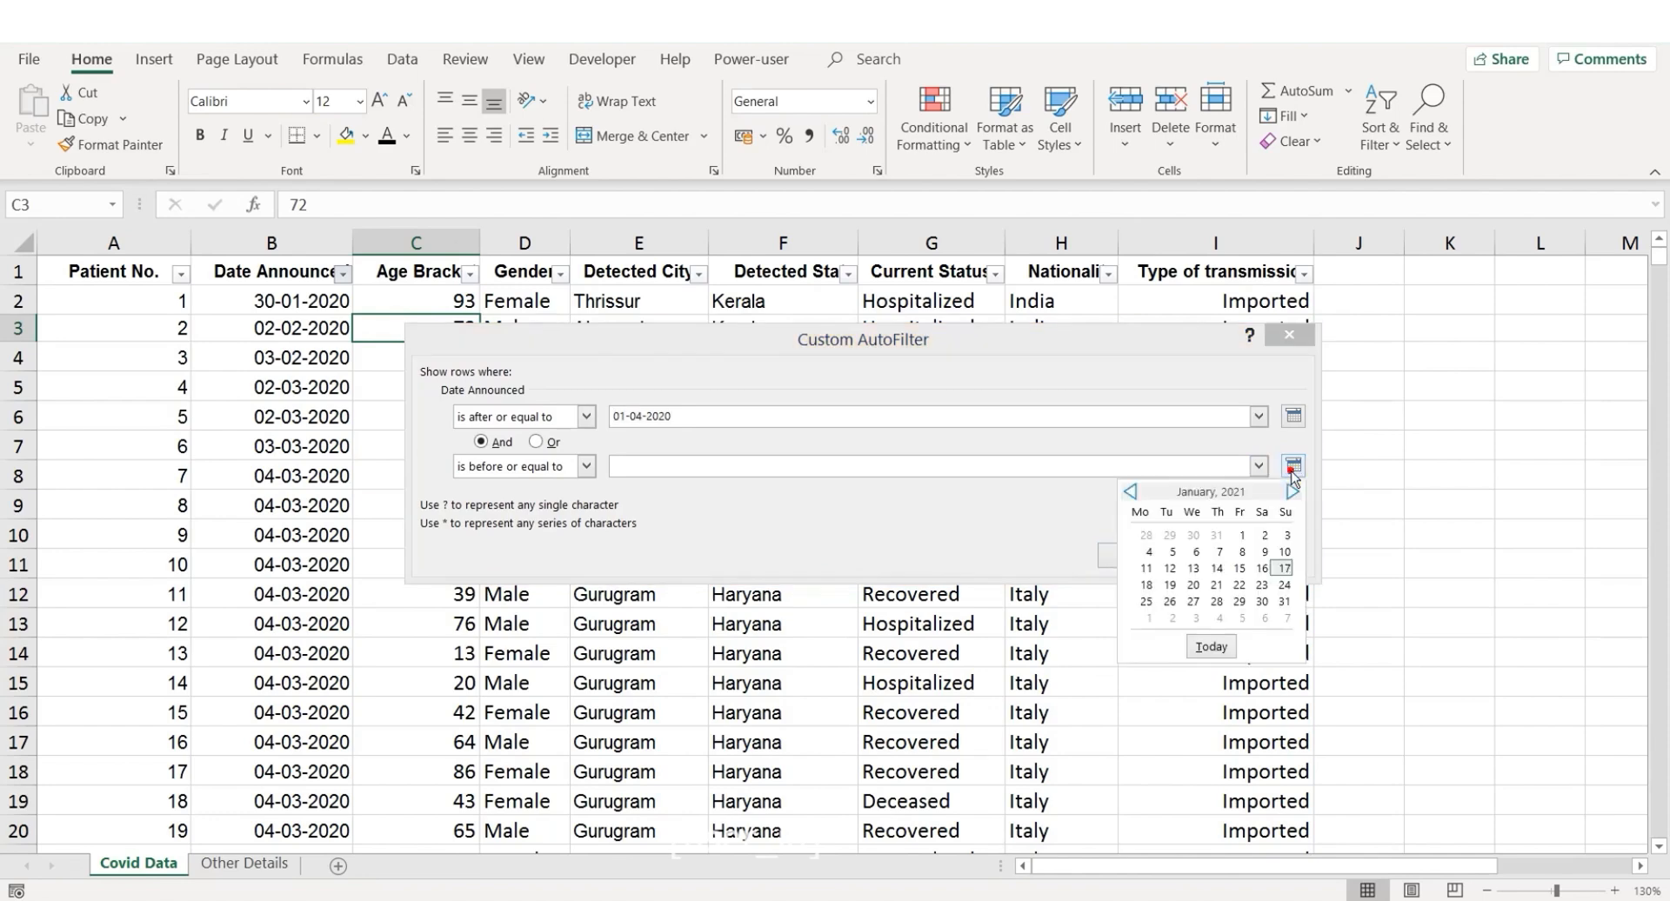
click(1131, 491)
click(1130, 492)
click(1131, 492)
click(1131, 492)
click(1131, 492)
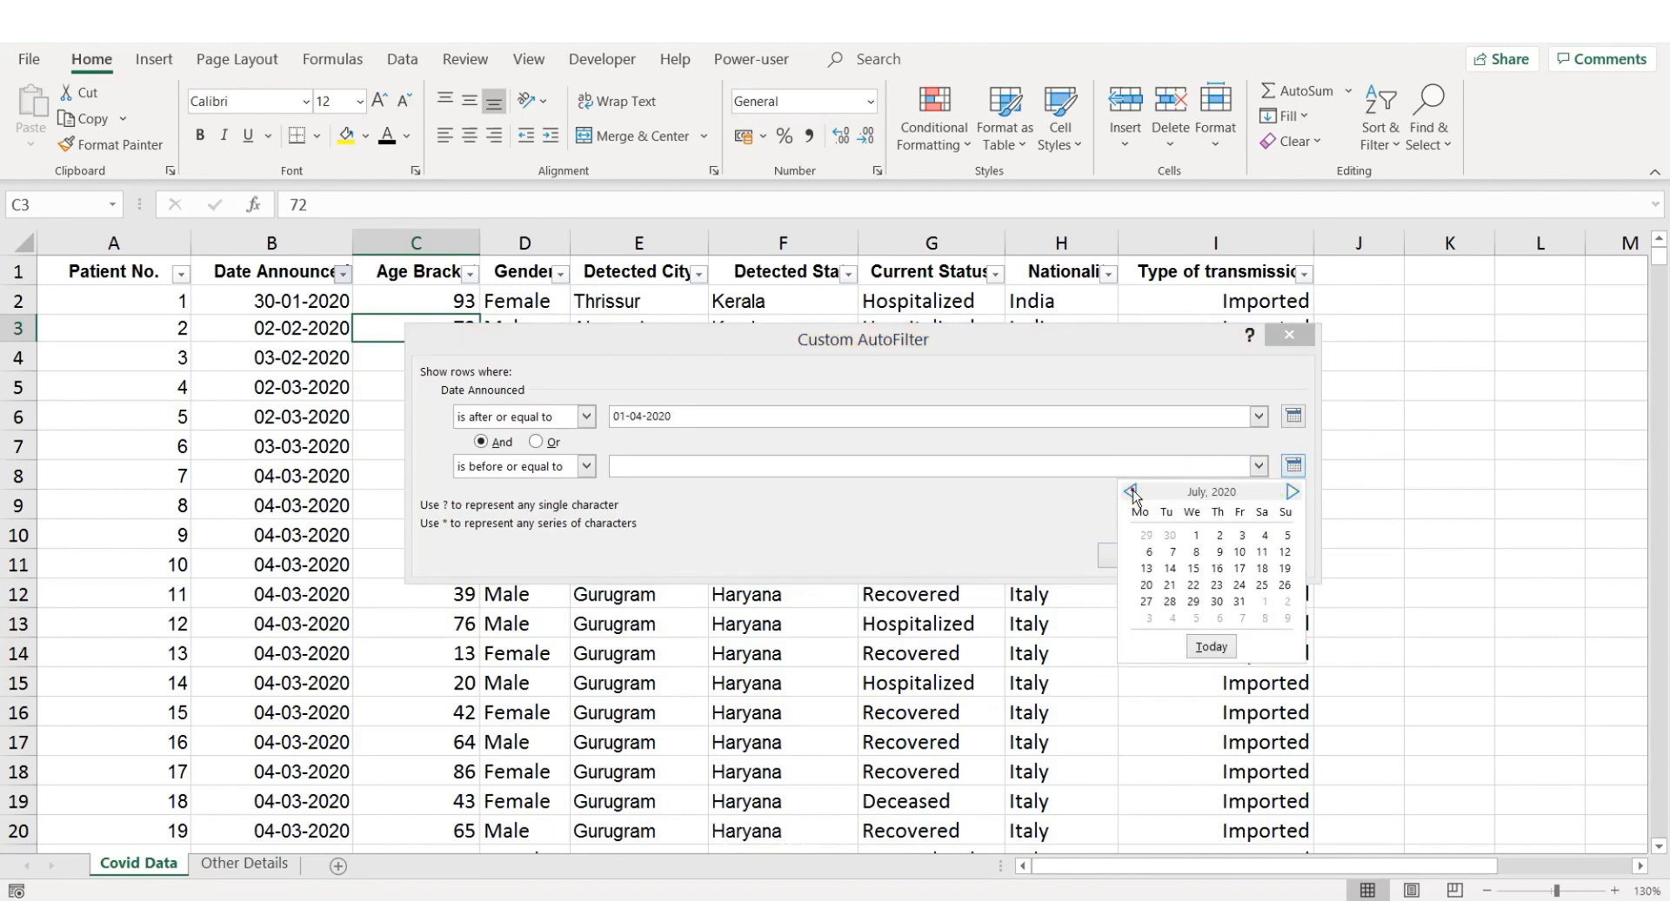
click(1131, 493)
click(1132, 492)
click(1131, 492)
click(1241, 535)
click(1146, 555)
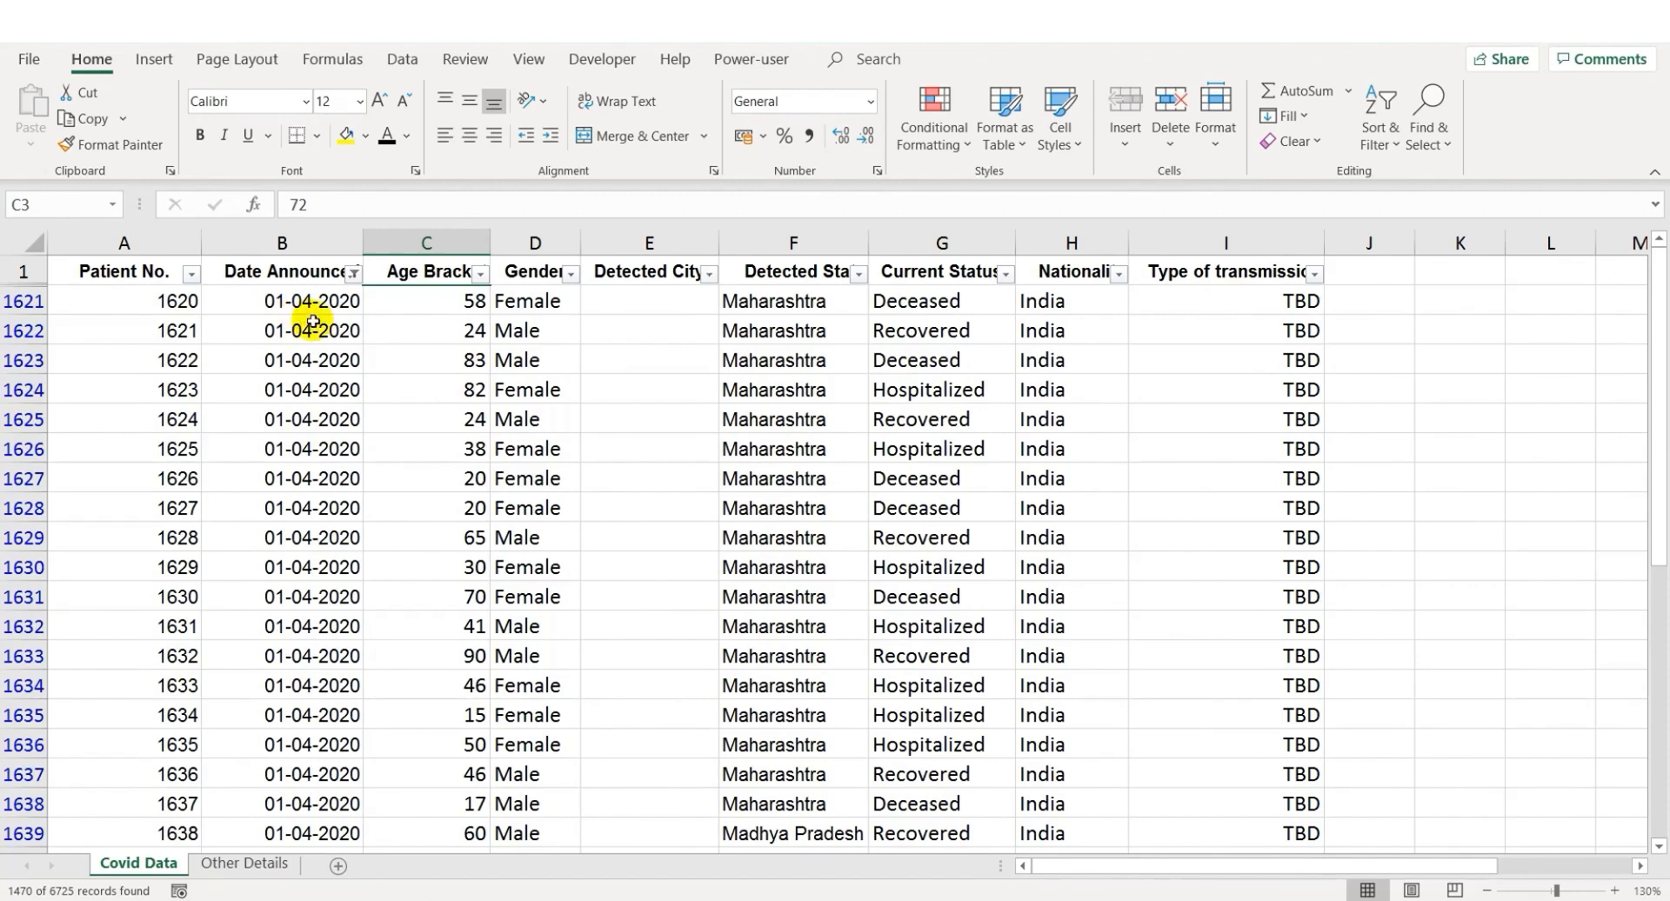
- Clear the Between filter from the Date Announced column
click(353, 273)
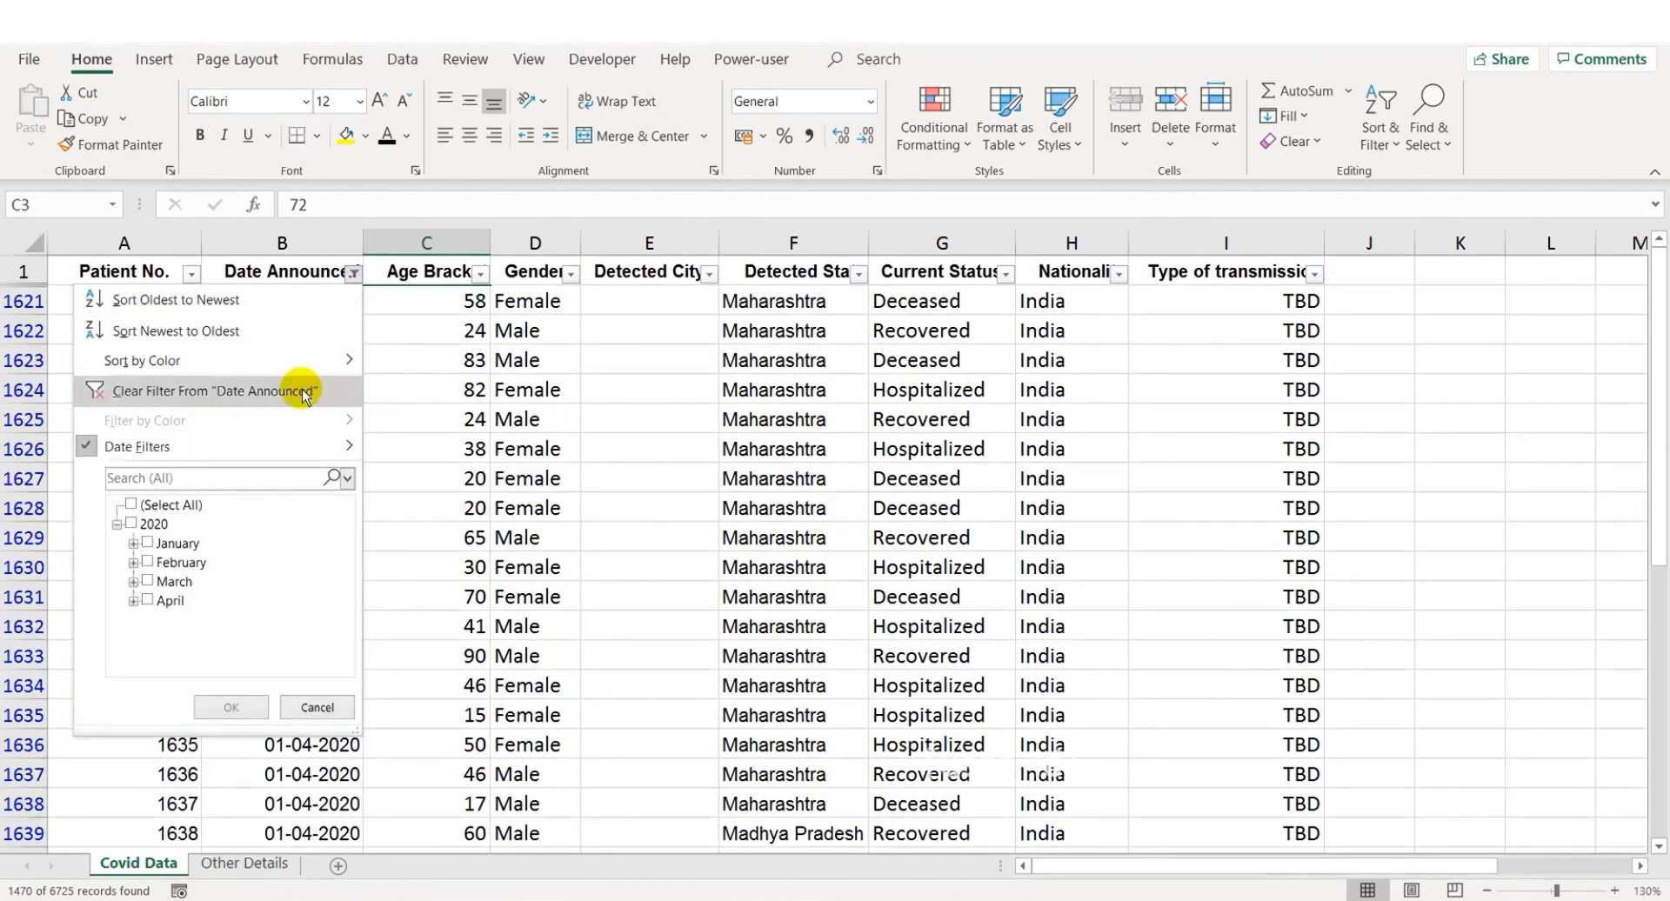
click(303, 391)
click(343, 273)
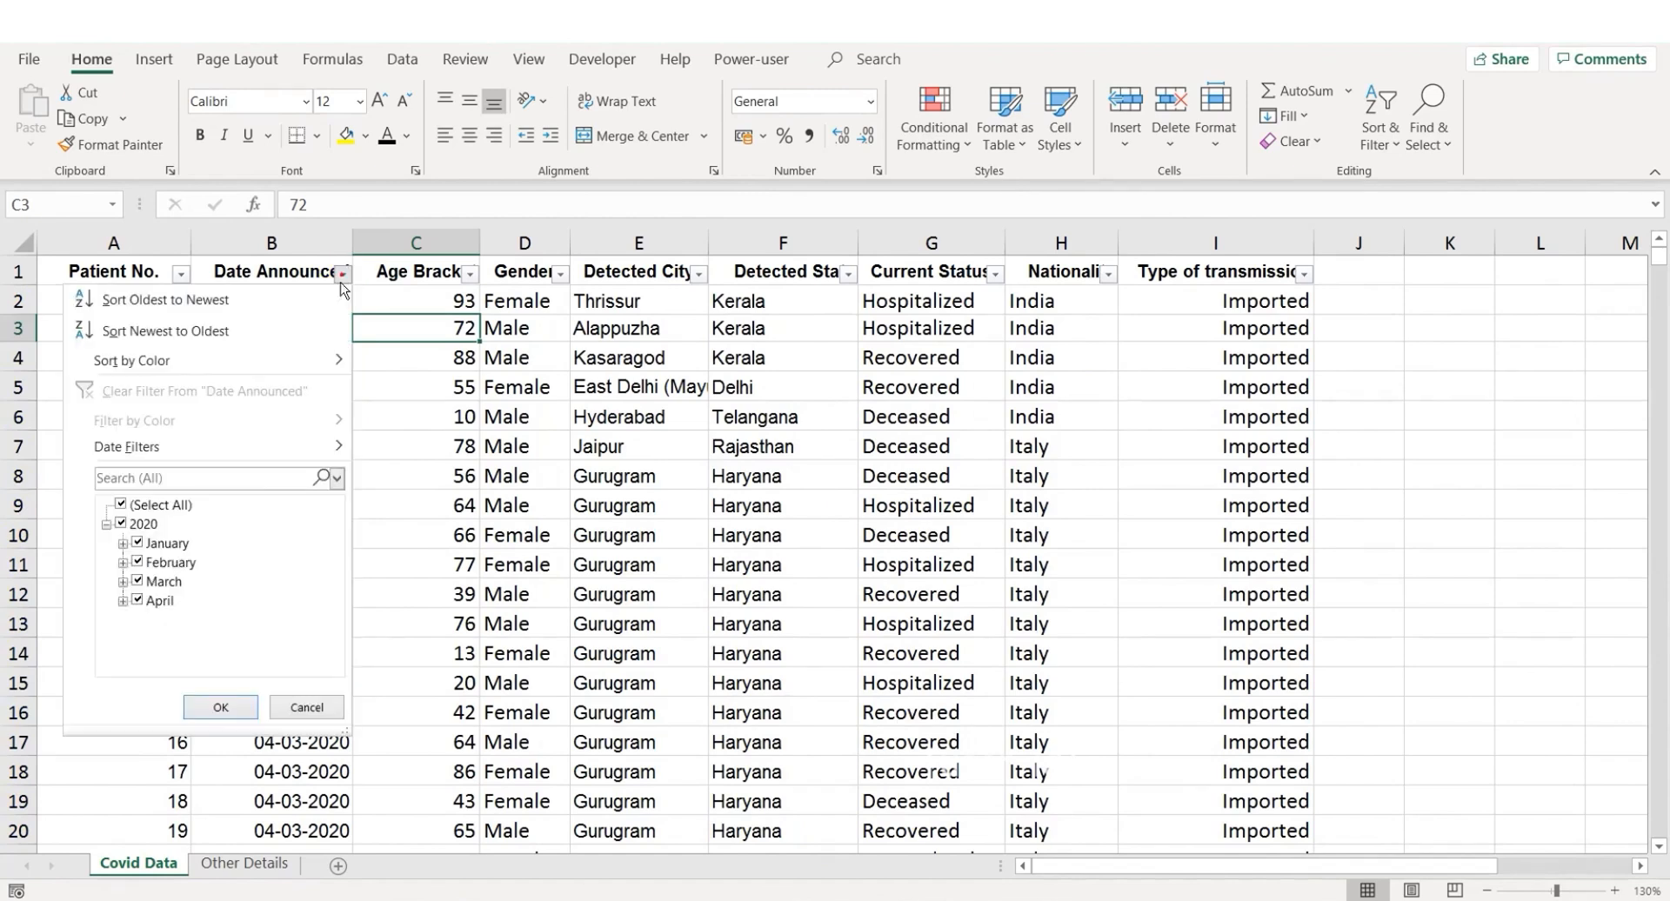
mouse_move(343, 445)
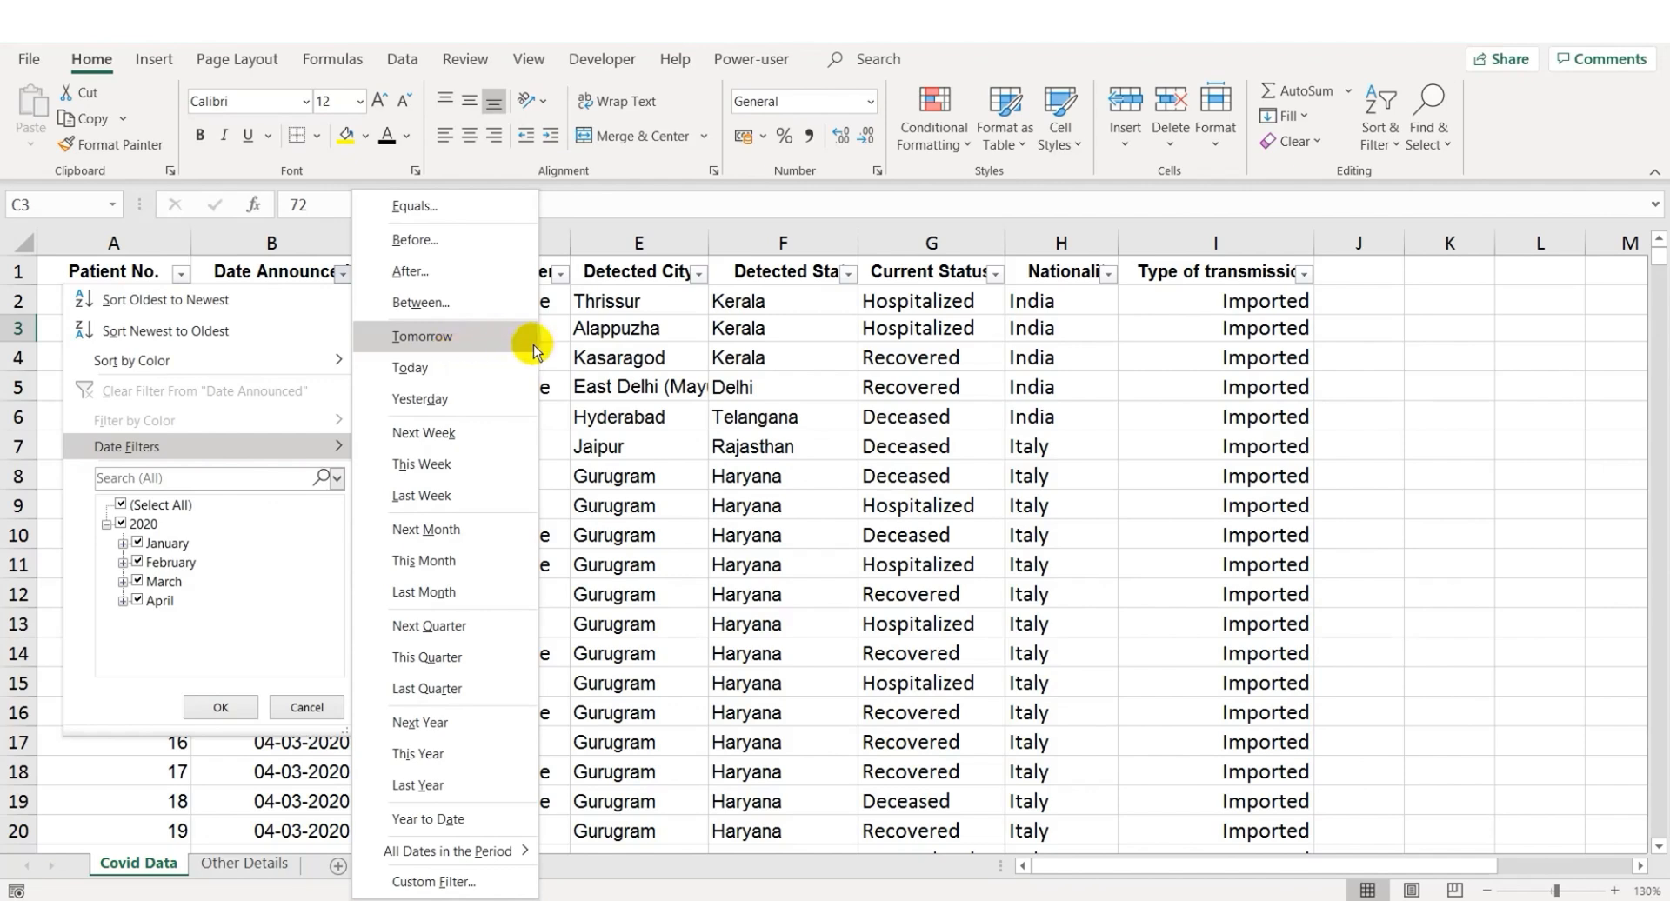
click(613, 339)
- Check the last date entry in the Date Announced column and return to the column header
click(302, 398)
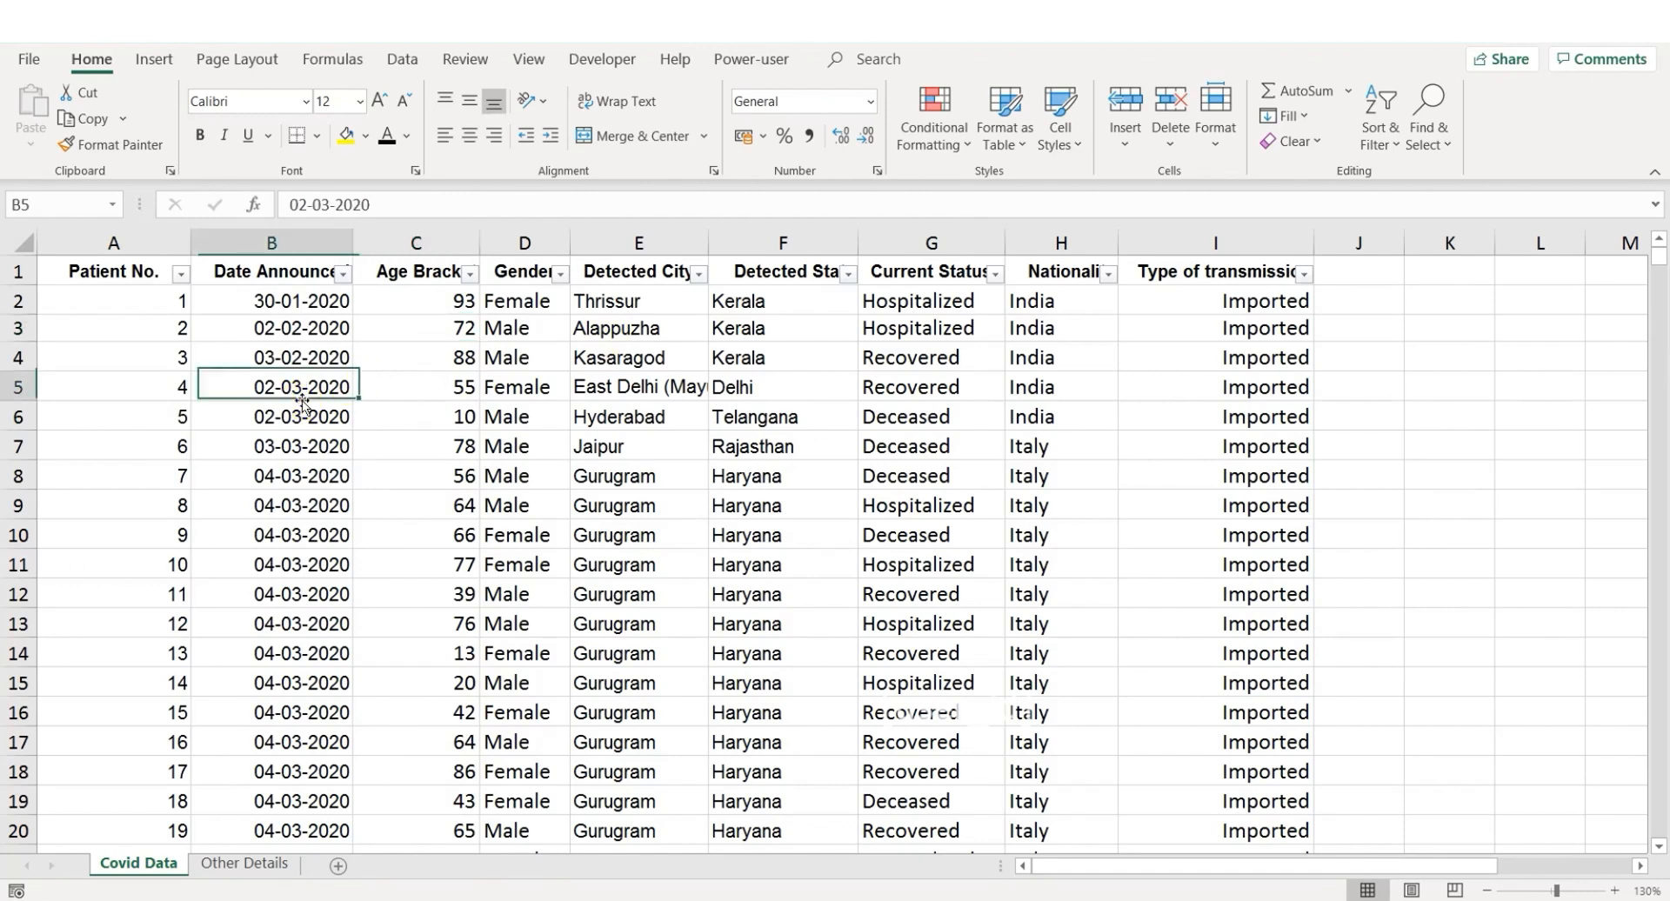
key(ctrl+Down)
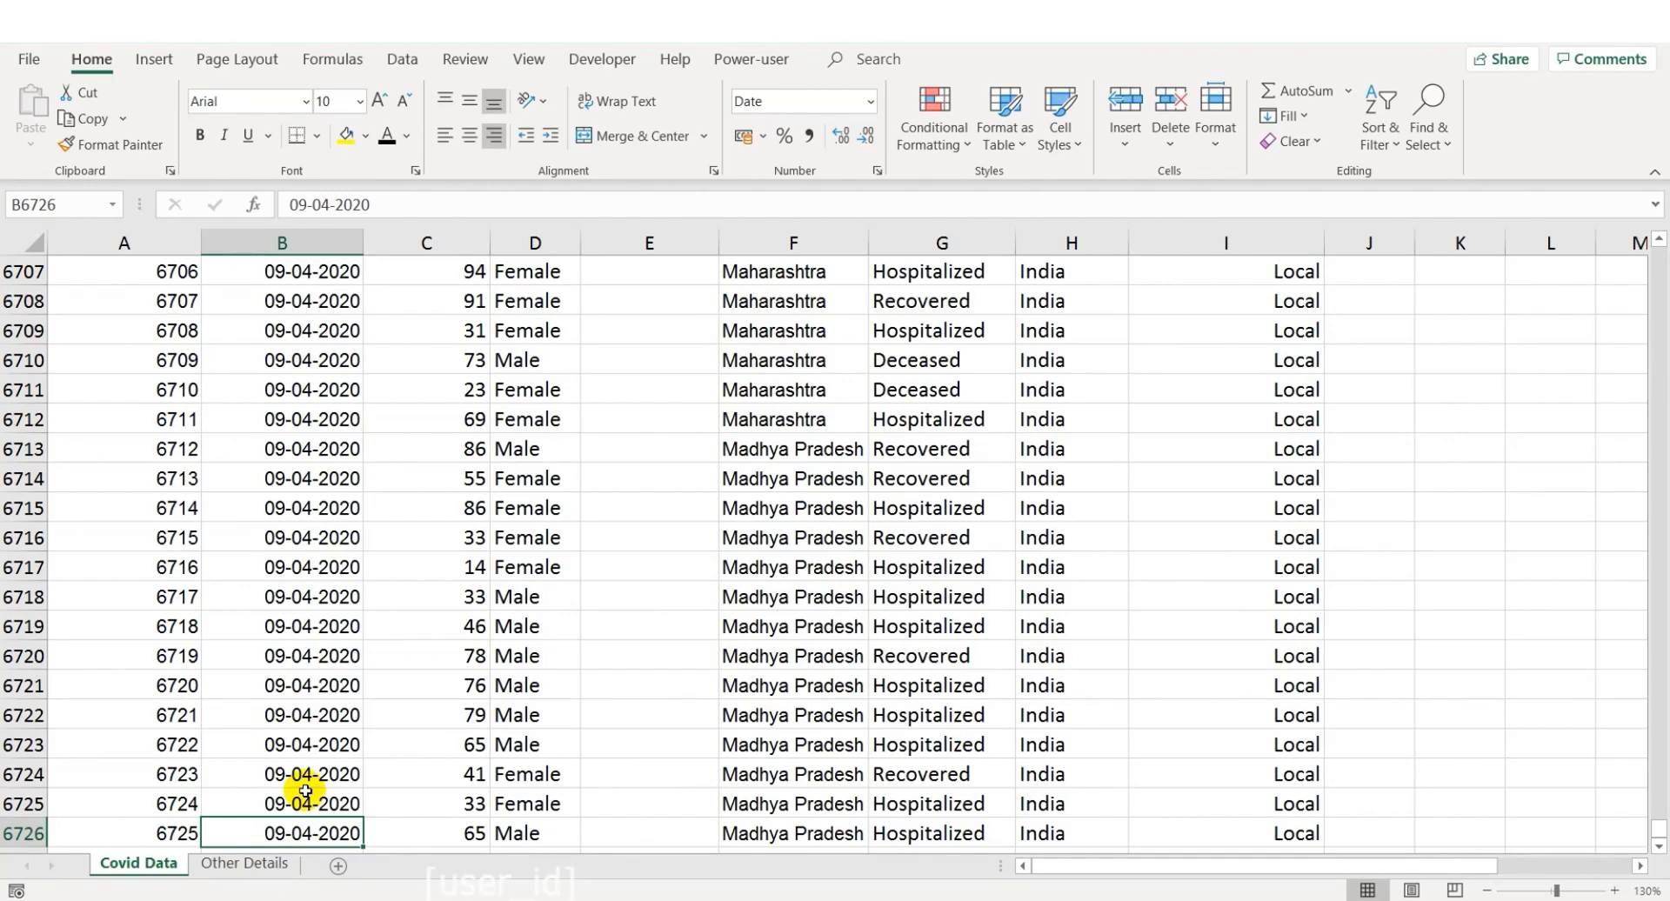
key(ctrl+Up)
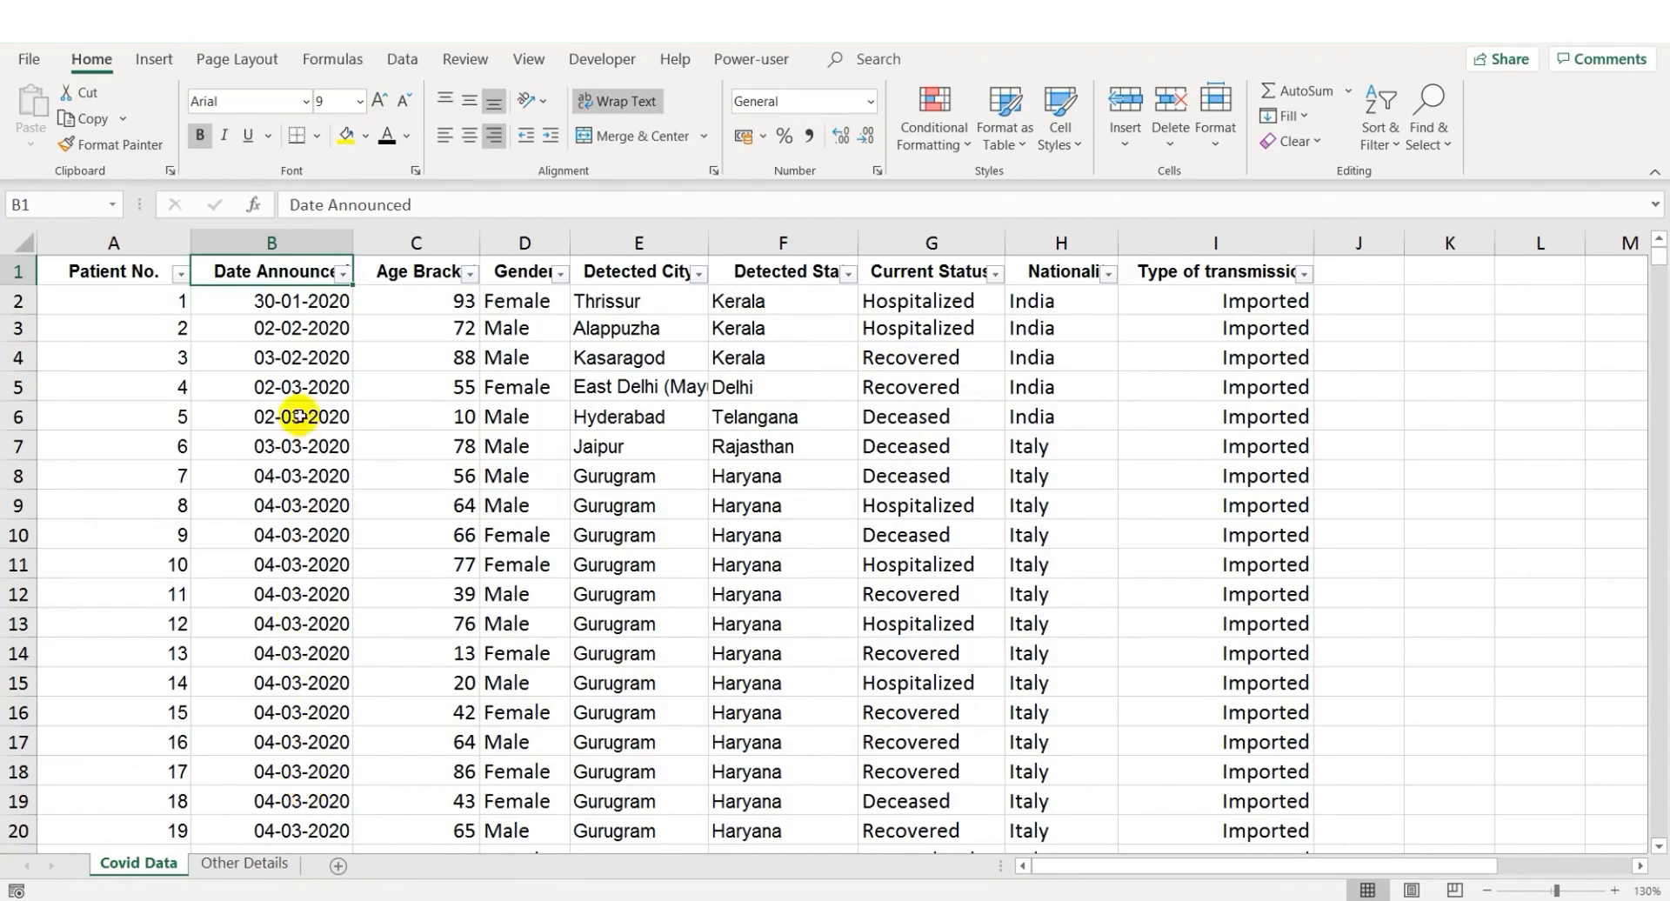
- Open the All Dates in the Period date filter choices for the Date Announced column
click(345, 275)
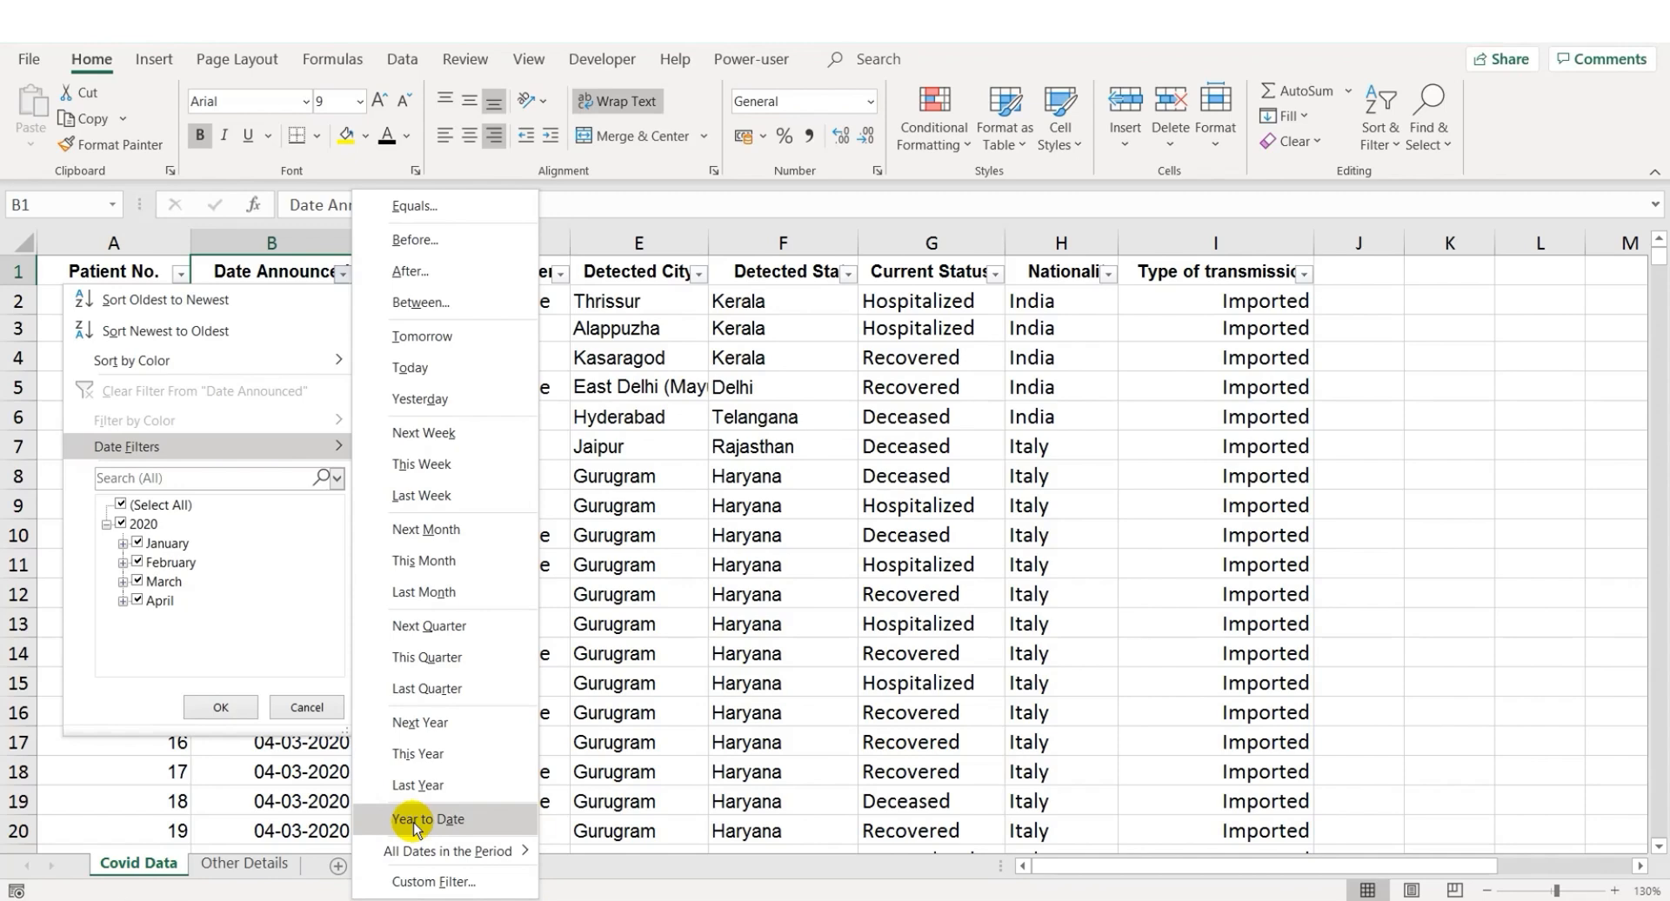
mouse_move(407, 856)
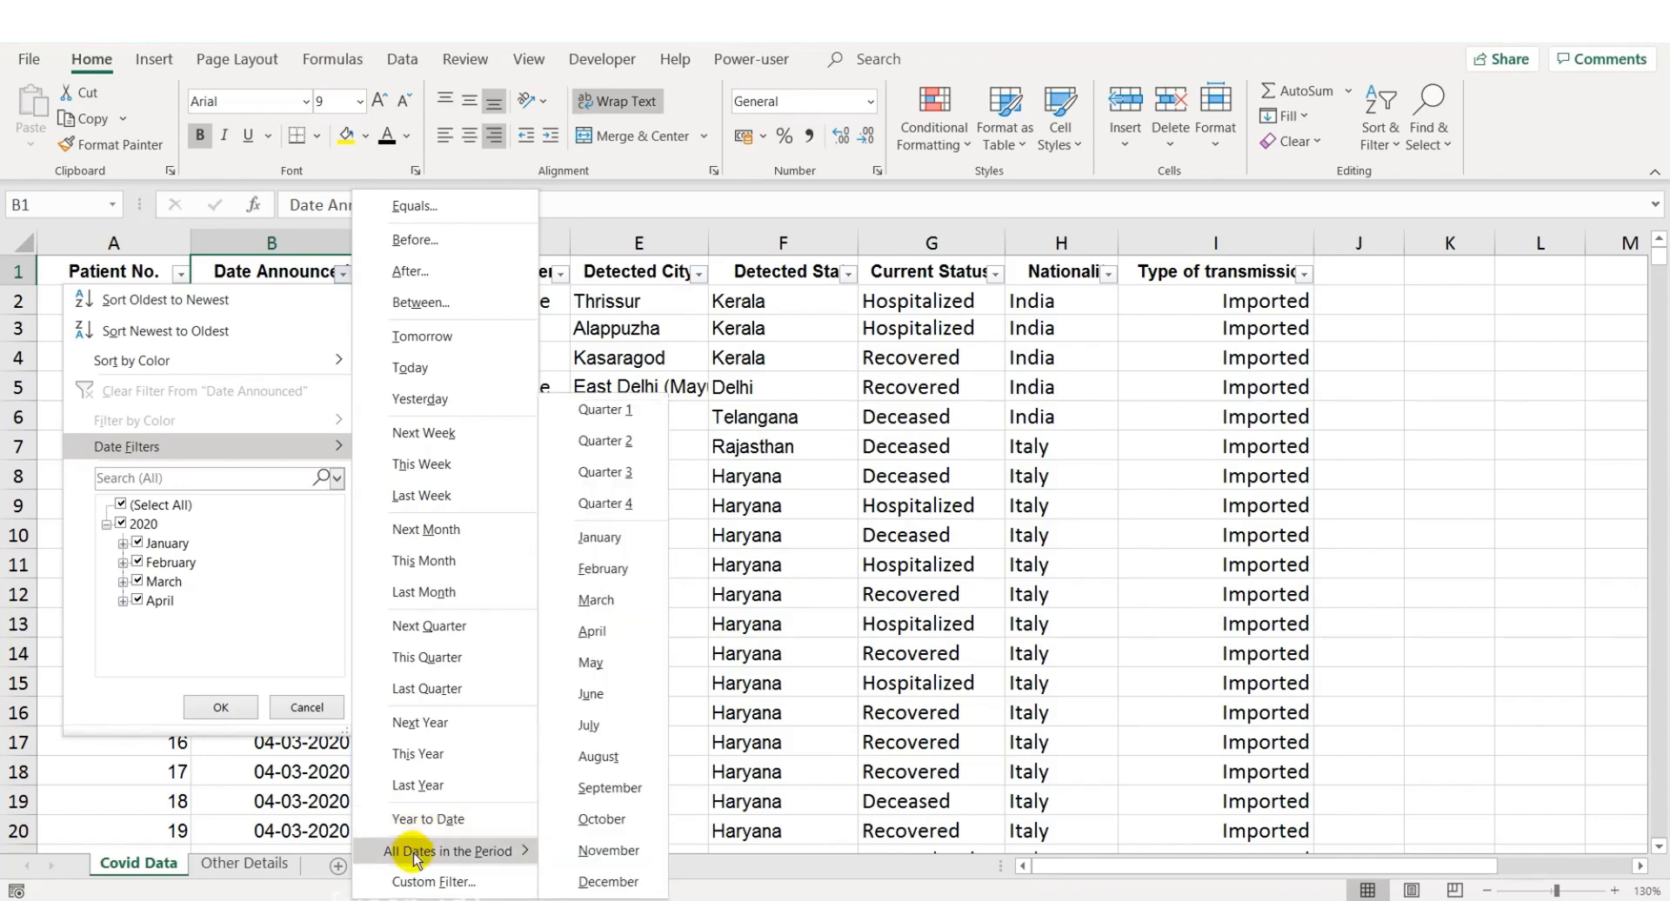